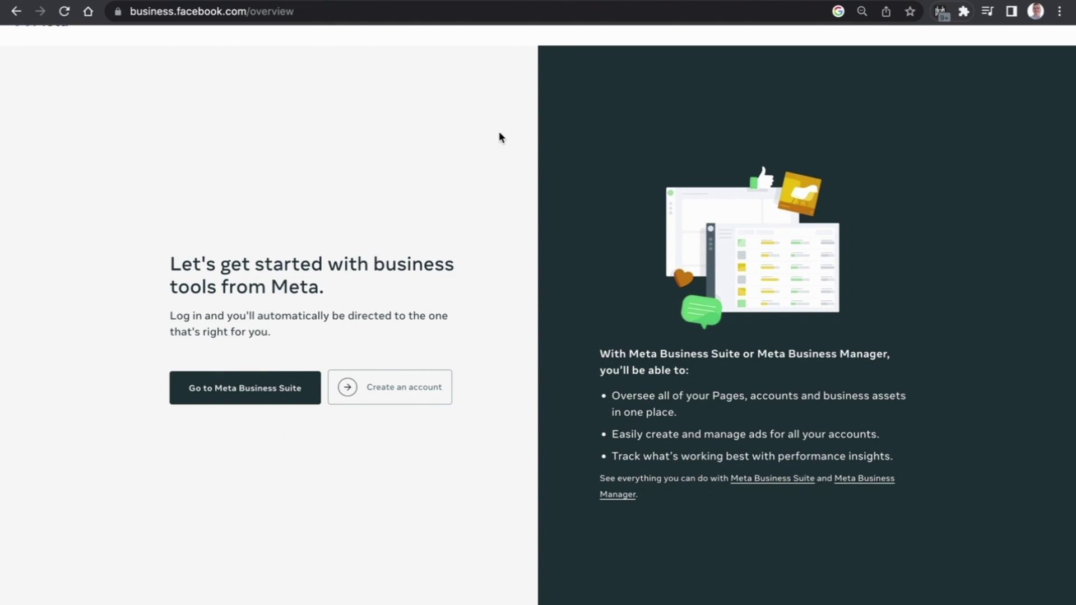
Begin creating a new business account in Meta Business Suite.
{"action": "left_click", "coordinate": [422, 403]}
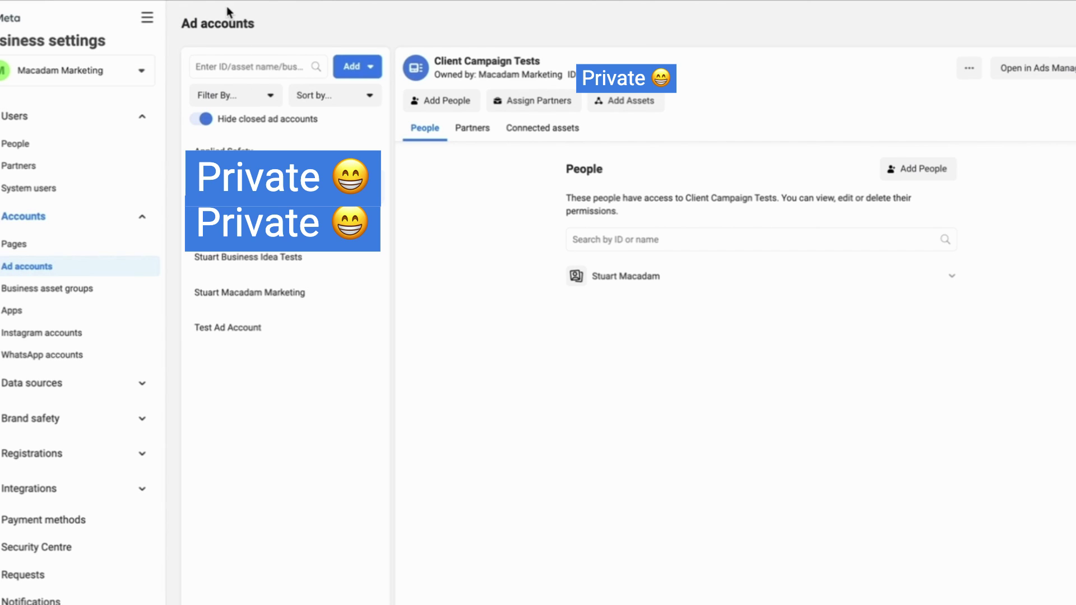
{"action": "left_click", "coordinate": [149, 26]}
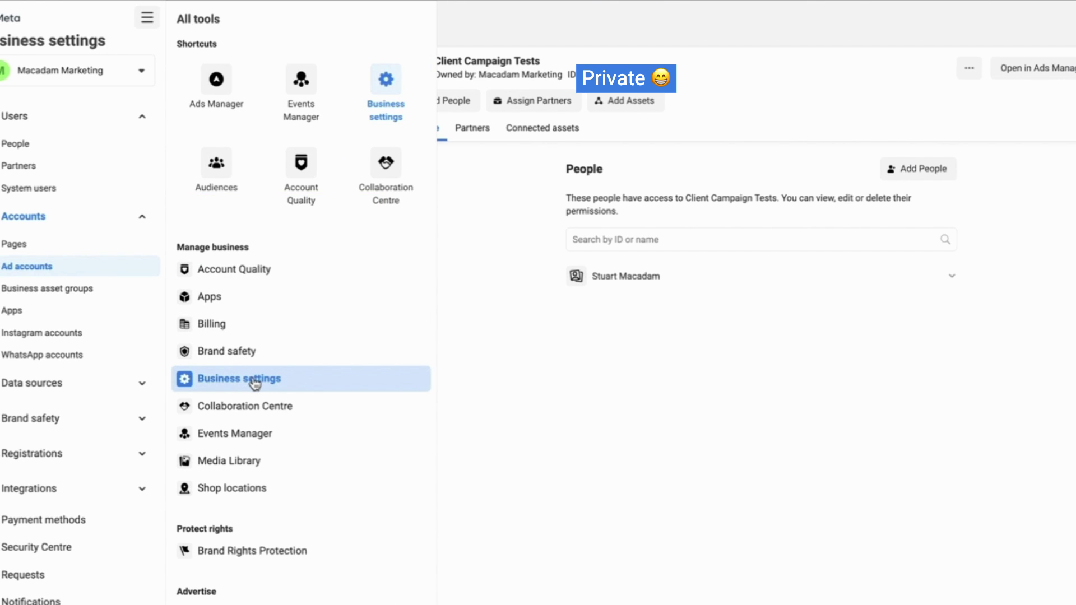
{"action": "left_click", "coordinate": [738, 79]}
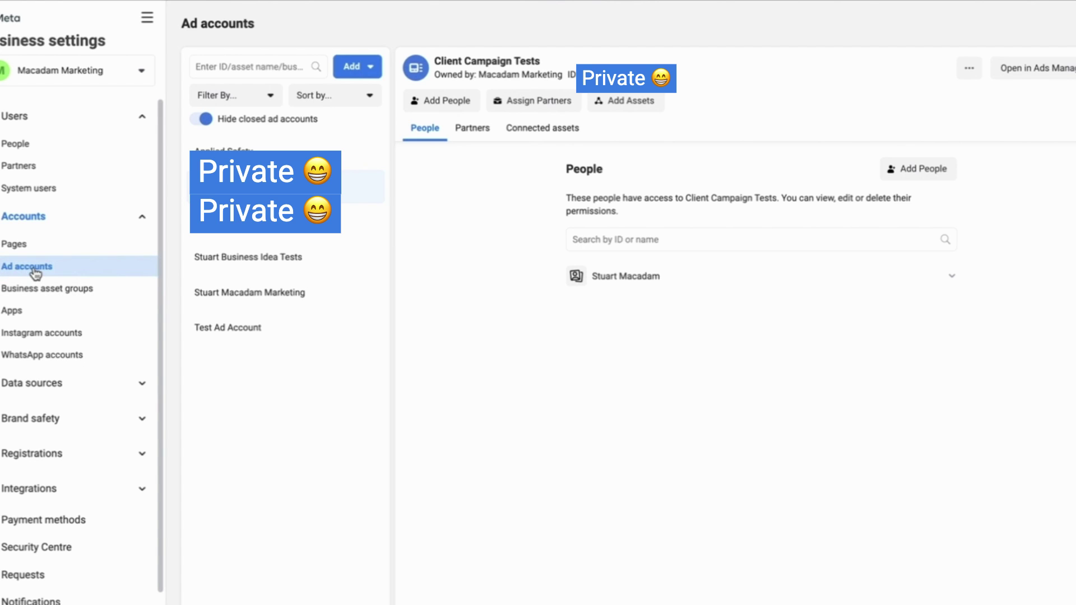
{"action": "left_click", "coordinate": [374, 80]}
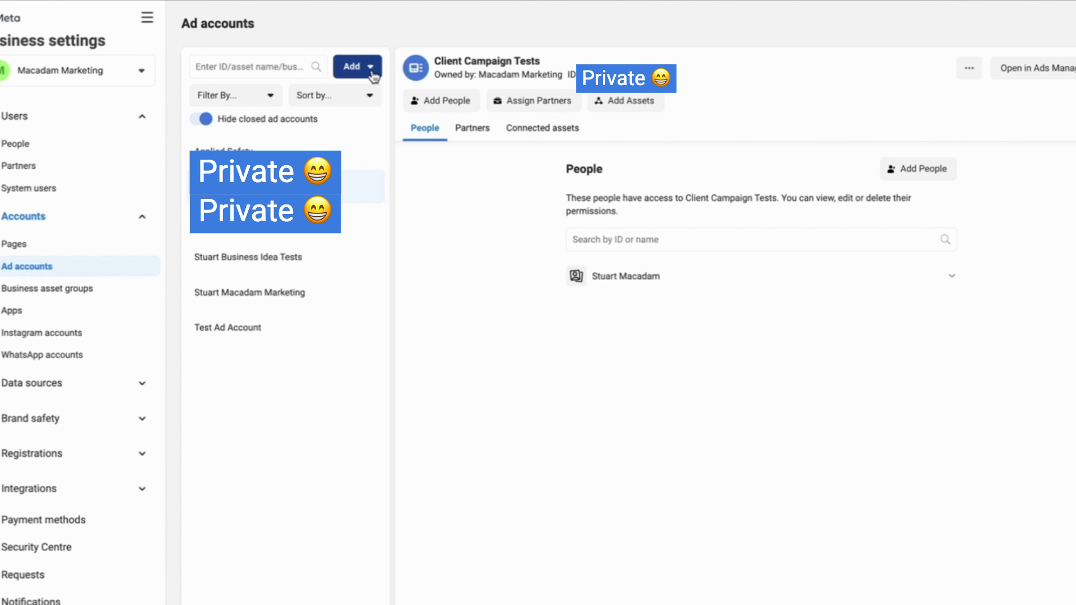
{"action": "left_click", "coordinate": [442, 222]}
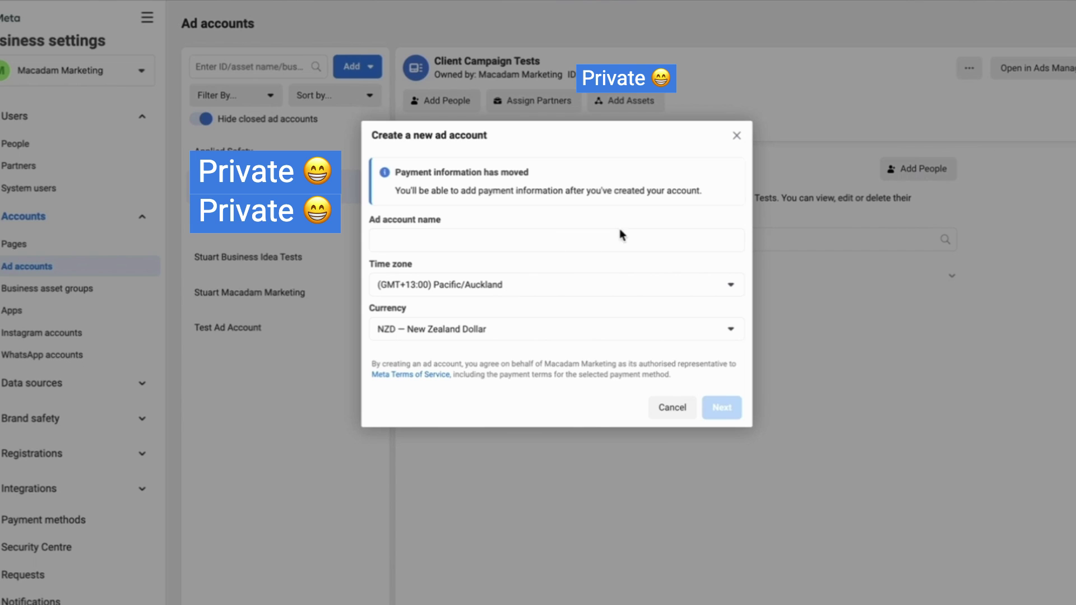
{"action": "left_click", "coordinate": [737, 136]}
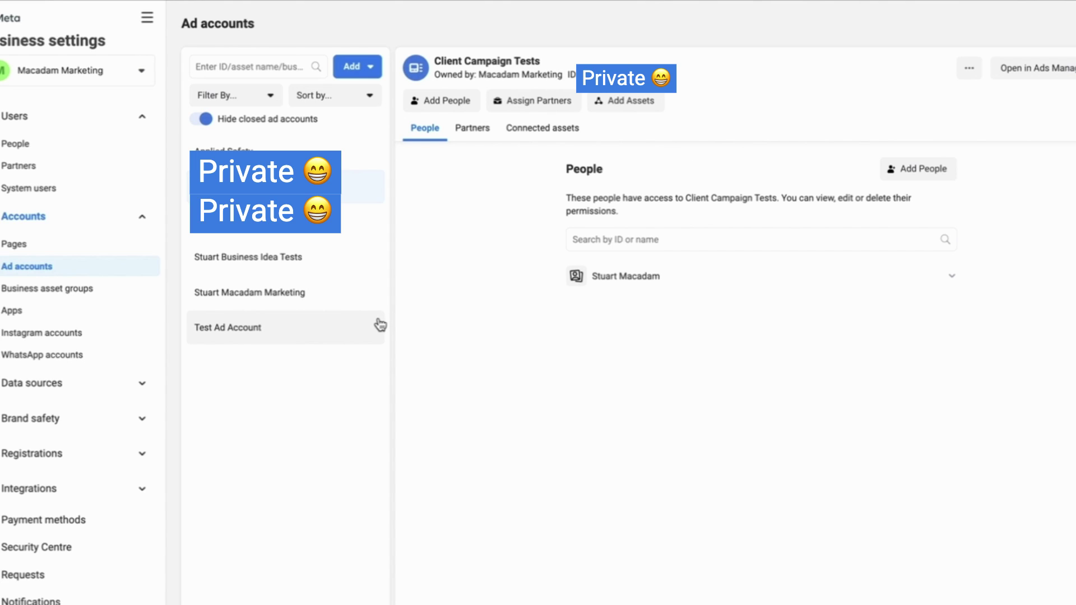
Open the Test Ad Account and start a new campaign with + Create.
{"action": "left_click", "coordinate": [326, 335]}
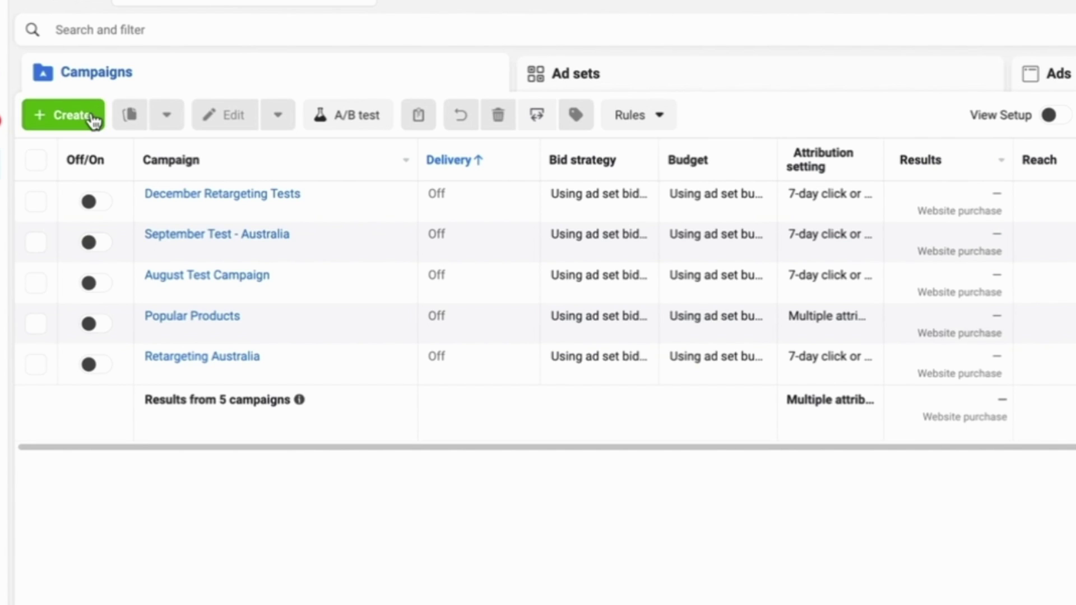
{"action": "left_click", "coordinate": [66, 89]}
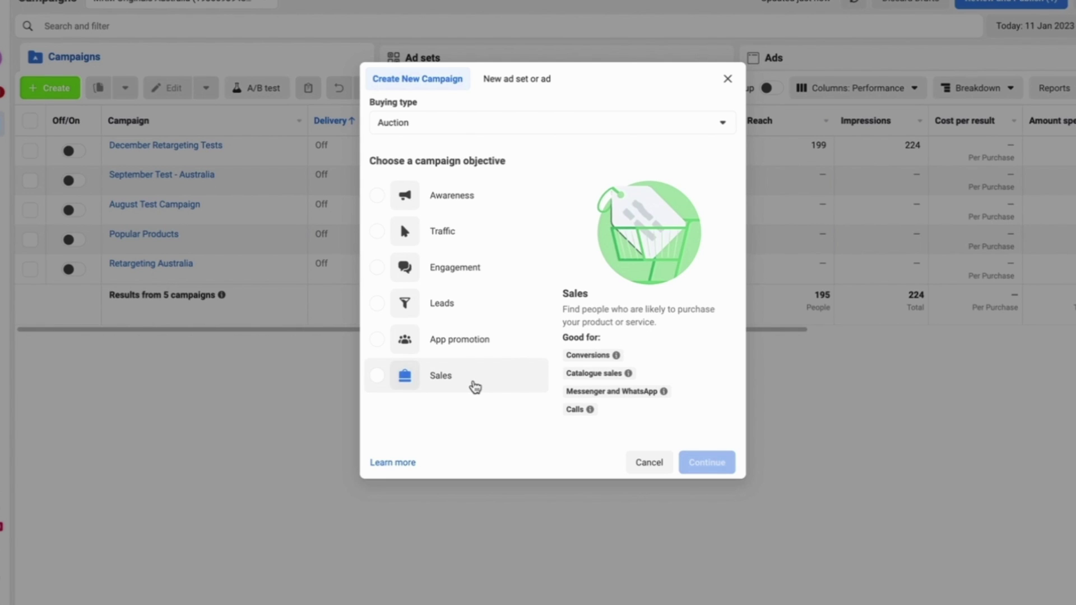
Create a draft campaign with the Sales objective and the manual sales campaign setup.
{"action": "left_click", "coordinate": [475, 387]}
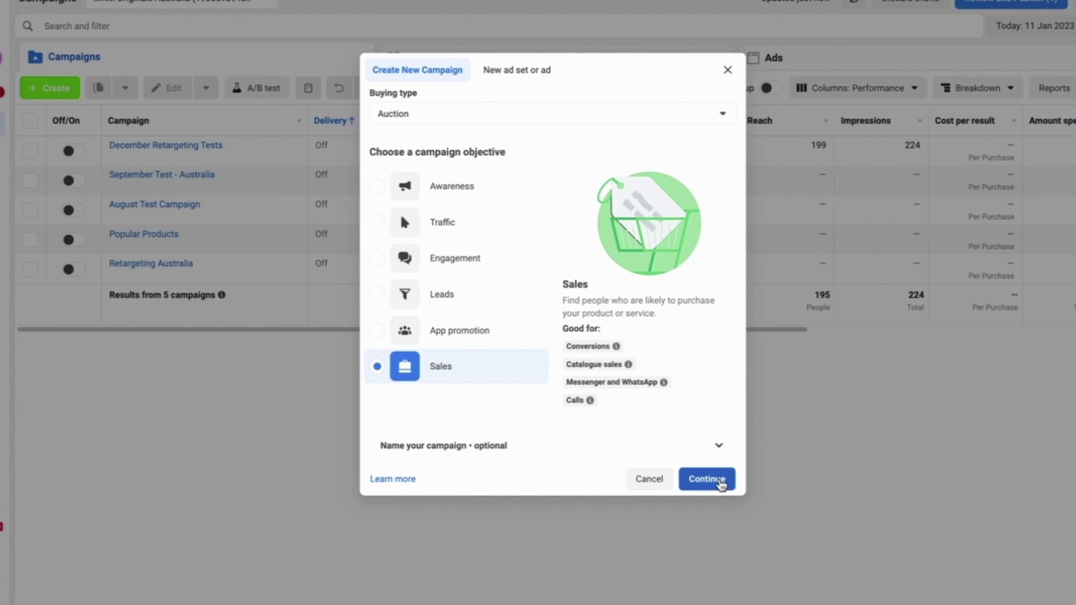
{"action": "left_click", "coordinate": [721, 483]}
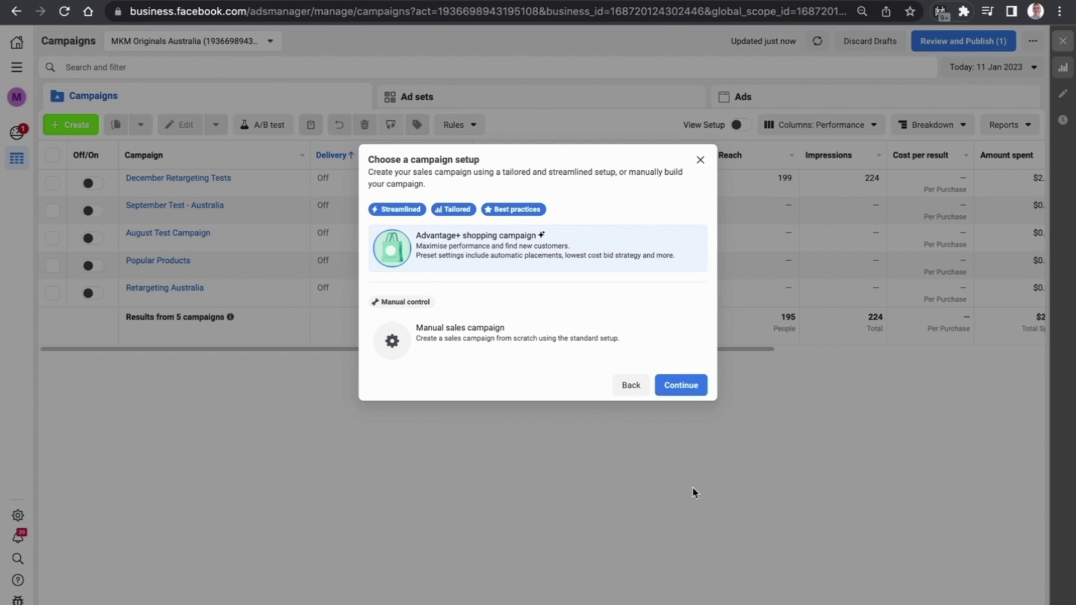
{"action": "left_click", "coordinate": [539, 335]}
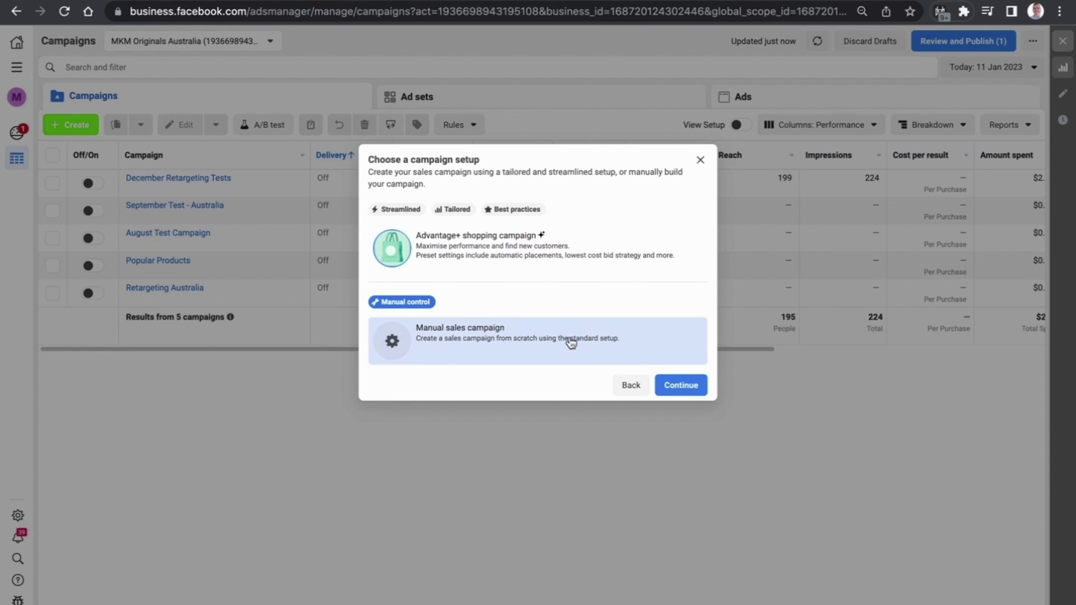
{"action": "left_click", "coordinate": [679, 386]}
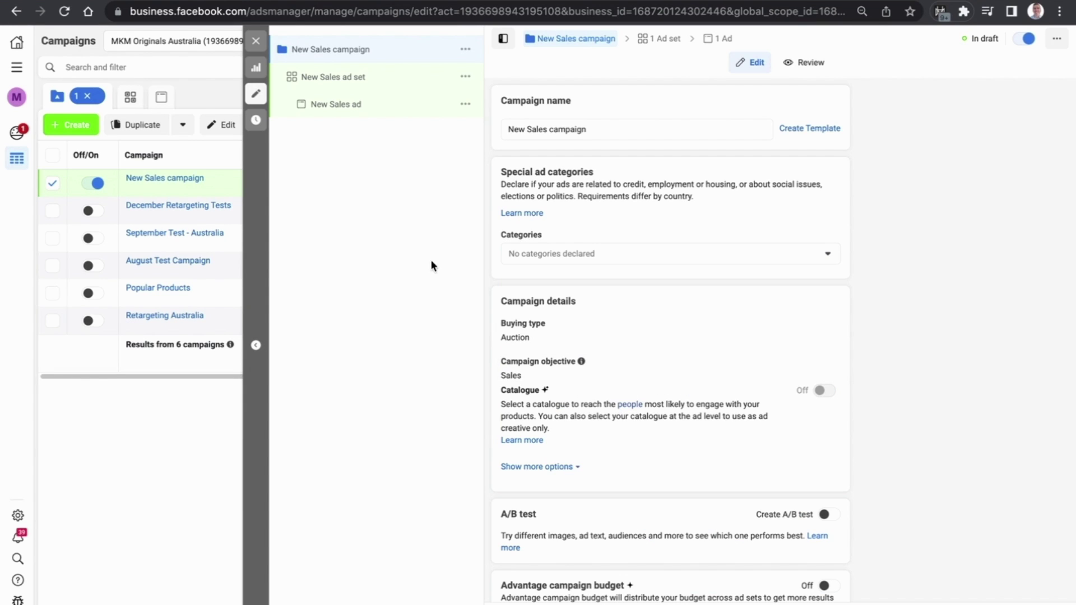
Replace the campaign name with 'Website Purchases' and look over the campaign settings.
{"action": "mouse_move", "coordinate": [117, 195]}
{"action": "left_click_drag", "start_coordinate": [597, 130], "coordinate": [455, 133]}
{"action": "type", "text": "We"}
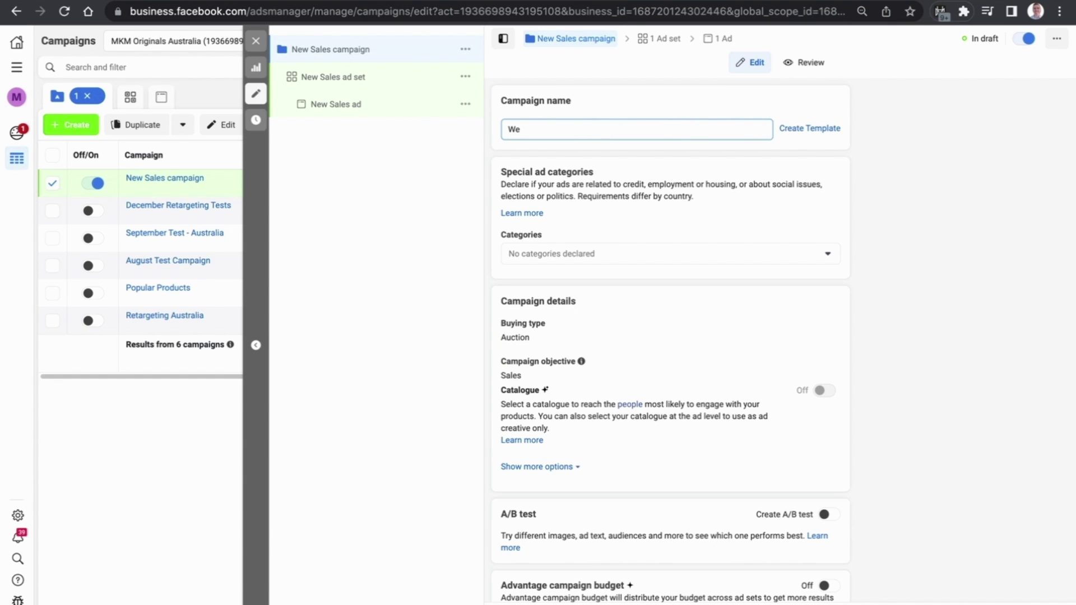
{"action": "type", "text": "bsite Purcha"}
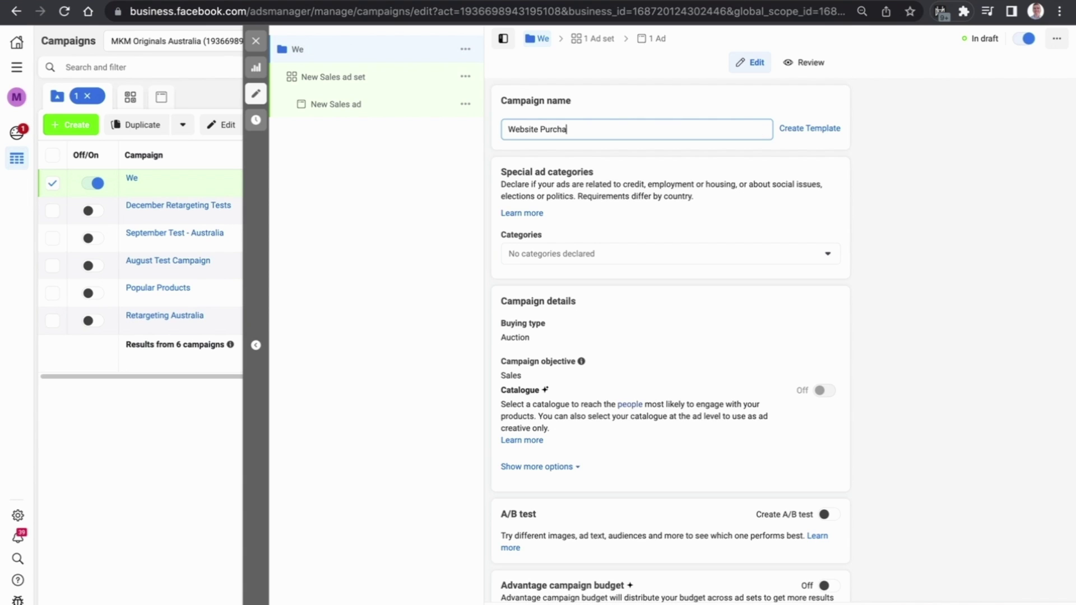
{"action": "type", "text": "ses"}
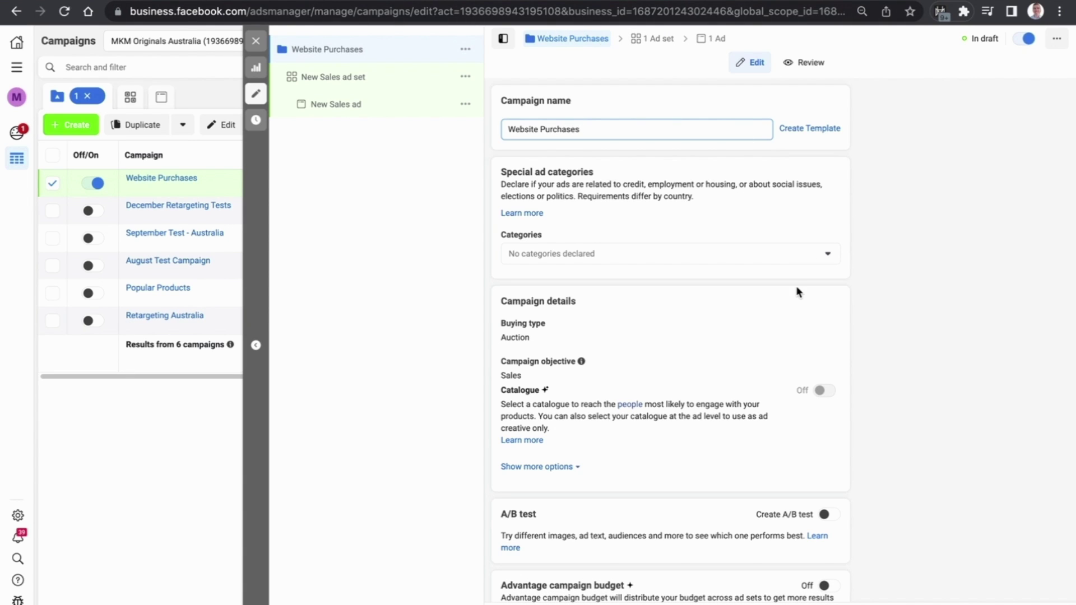
{"action": "scroll", "coordinate": [799, 291], "scroll_direction": "down", "scroll_amount": 1}
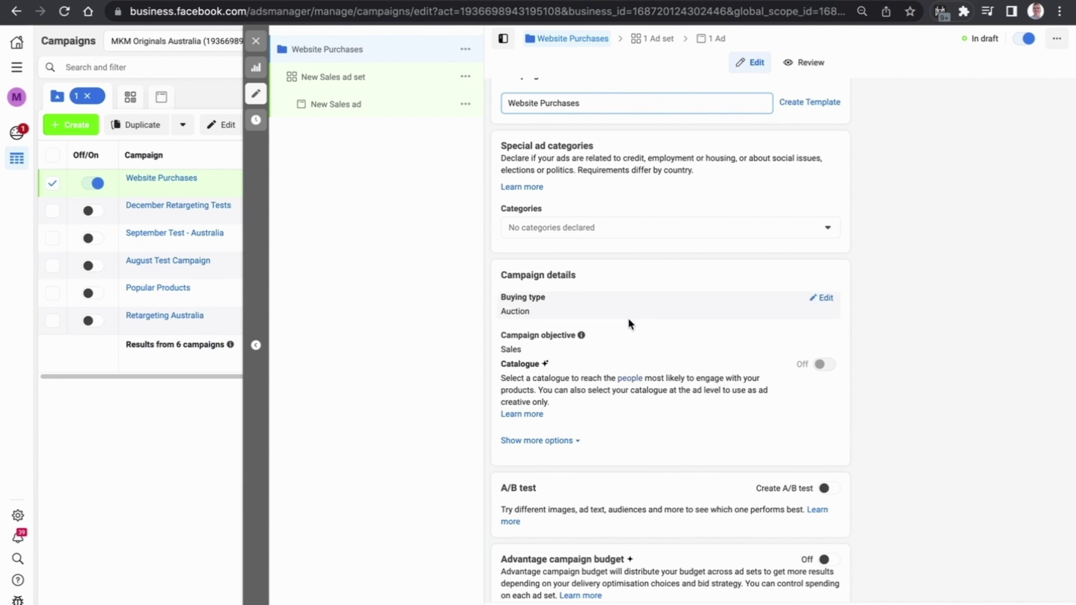
{"action": "scroll", "coordinate": [906, 222], "scroll_direction": "down", "scroll_amount": 1}
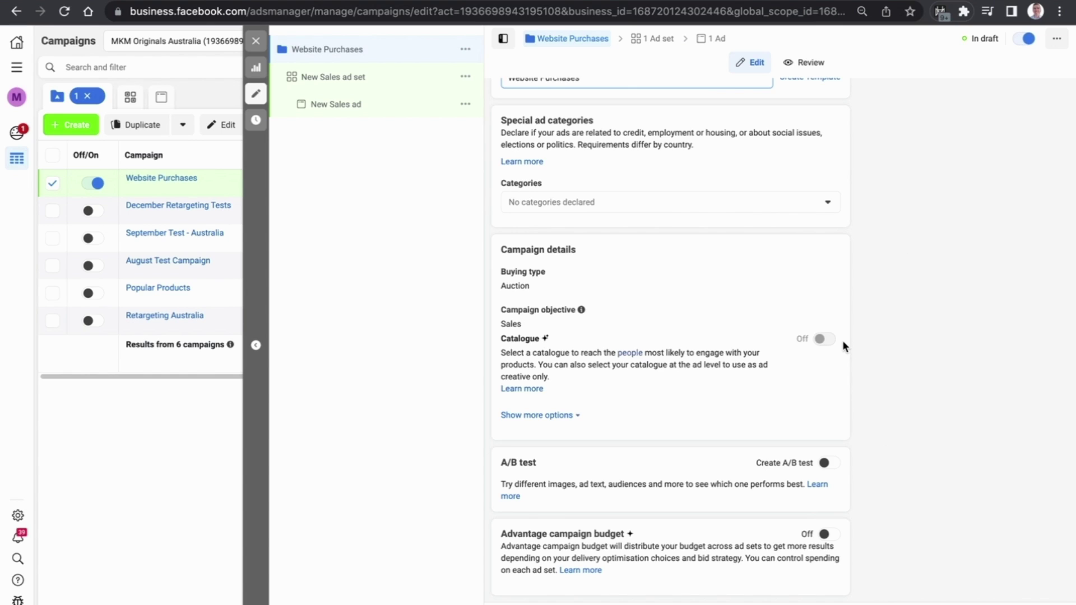
{"action": "scroll", "coordinate": [842, 340], "scroll_direction": "up", "scroll_amount": 2}
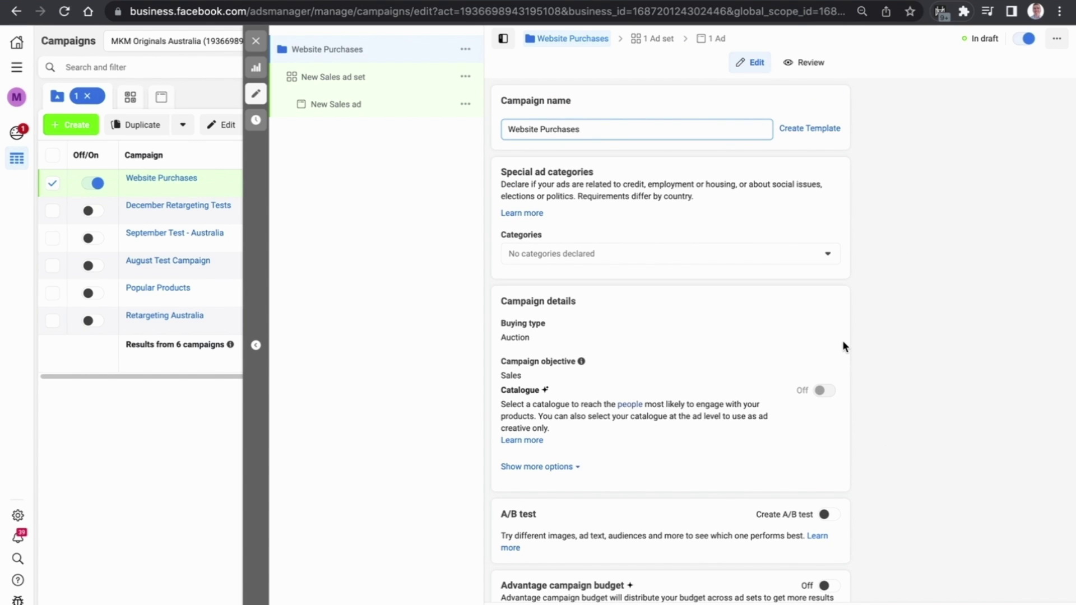
{"action": "scroll", "coordinate": [842, 346], "scroll_direction": "down", "scroll_amount": 2}
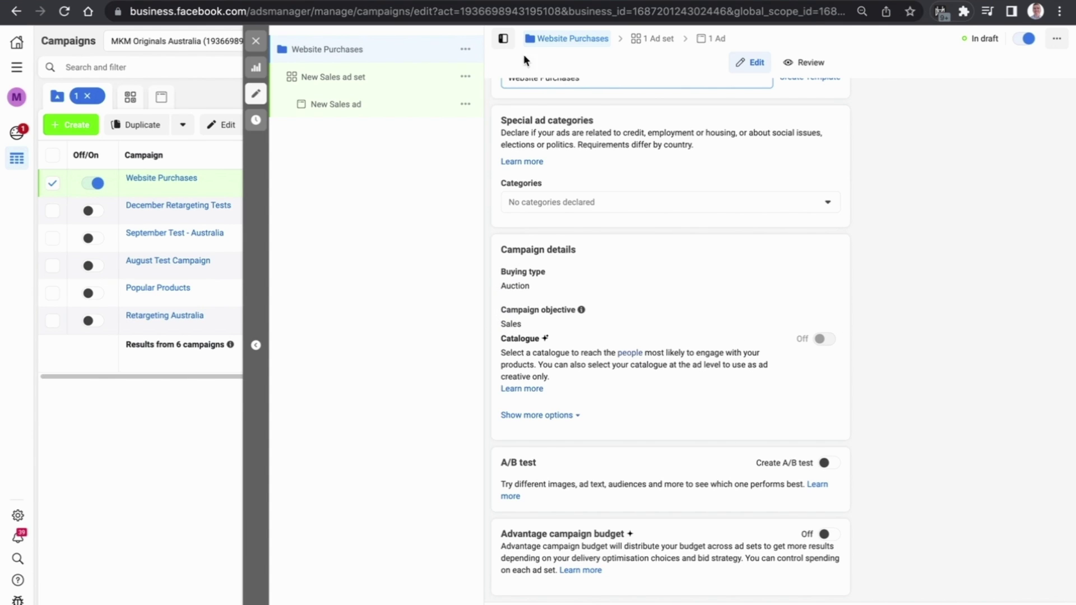
Open the New Sales ad set and rename it to 'New Zealand'.
{"action": "left_click", "coordinate": [400, 88]}
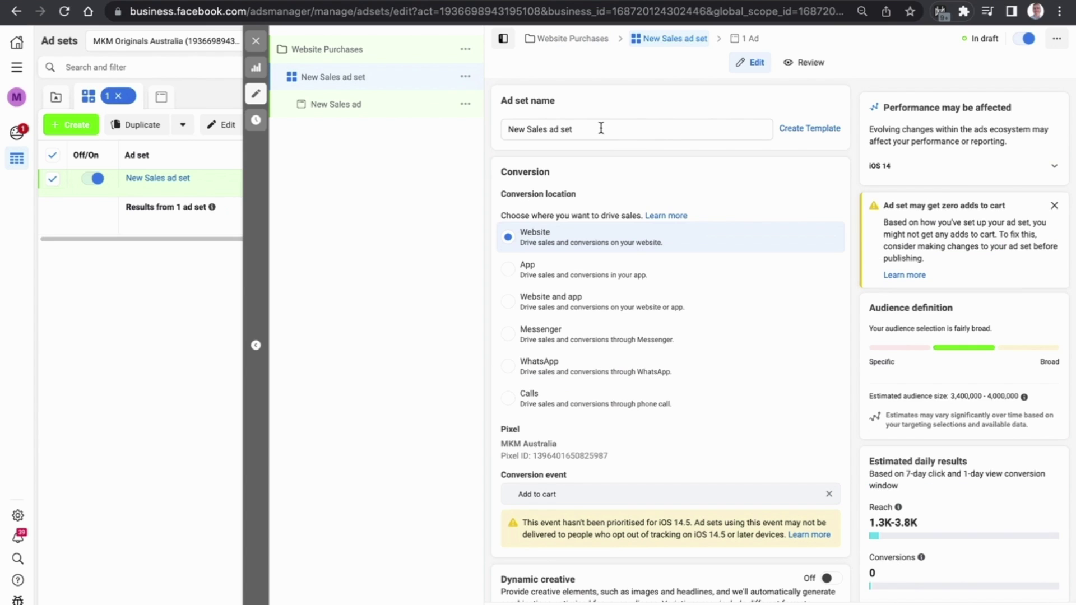
{"action": "left_click", "coordinate": [602, 130]}
{"action": "left_click_drag", "start_coordinate": [603, 130], "coordinate": [506, 132]}
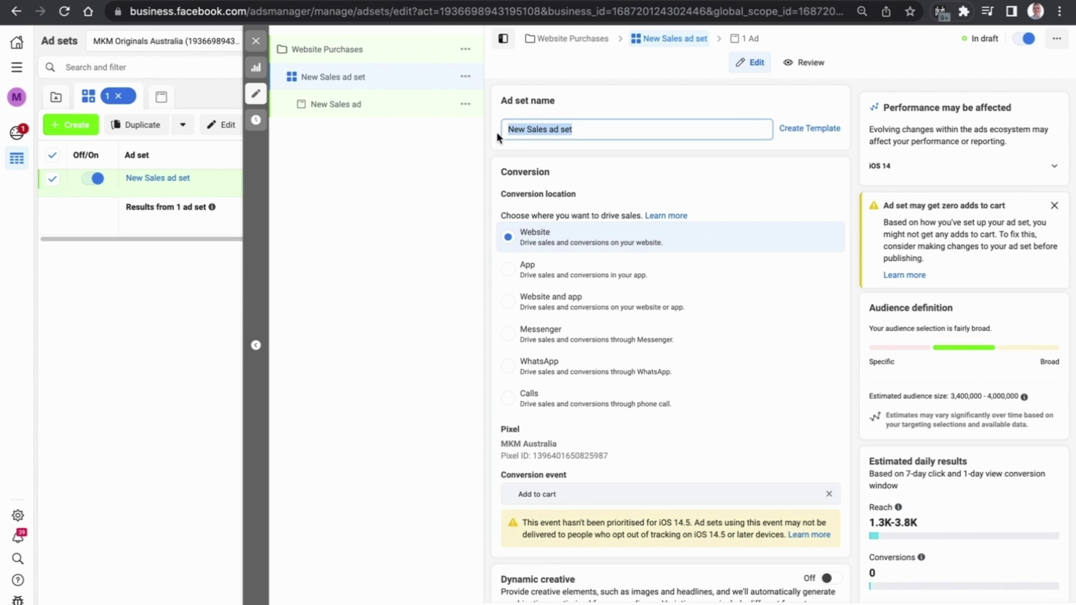
{"action": "type", "text": "New Zea"}
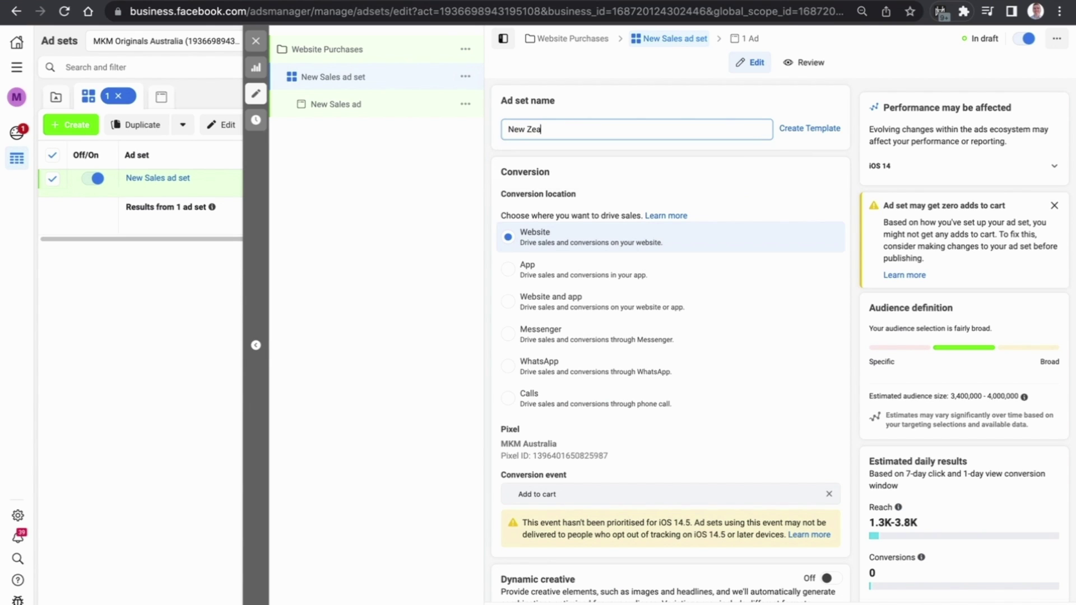
{"action": "type", "text": "land"}
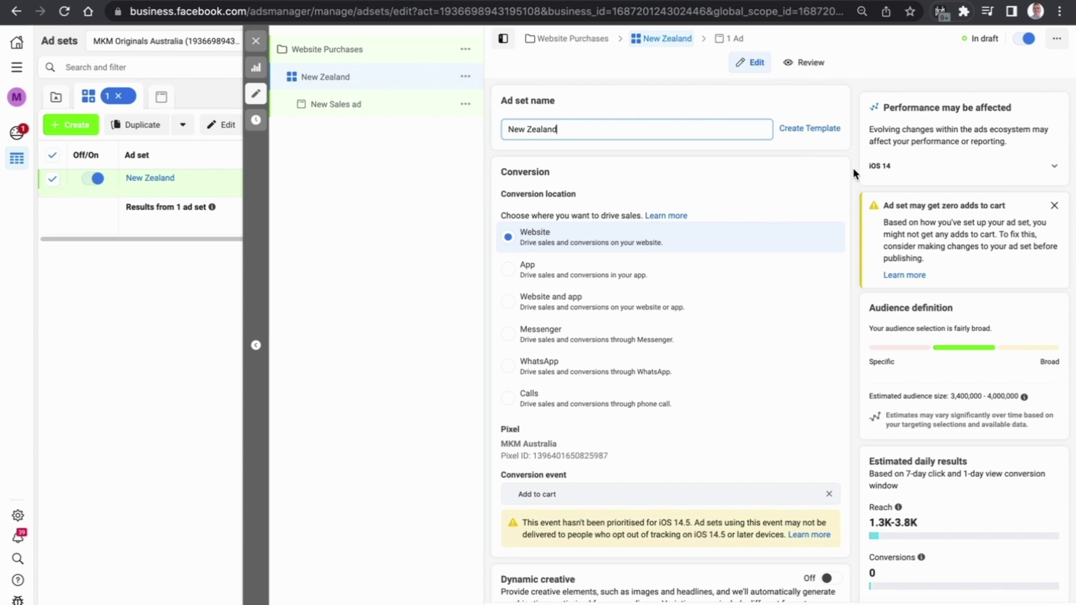
{"action": "left_click", "coordinate": [853, 167]}
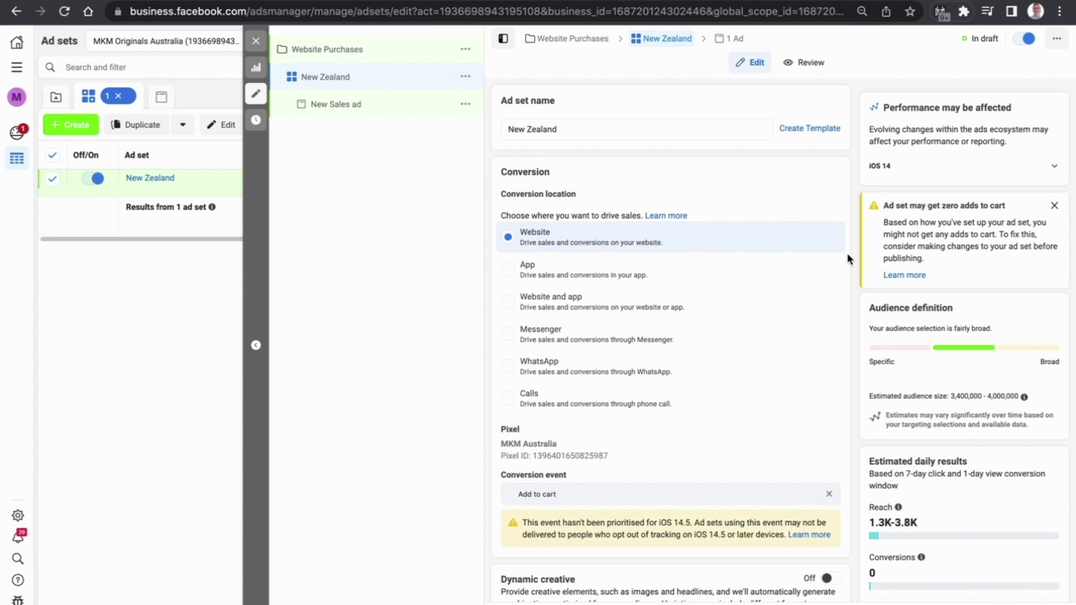
Change the ad set's conversion event from Add to cart to Purchase.
{"action": "scroll", "coordinate": [847, 253], "scroll_direction": "down", "scroll_amount": 5}
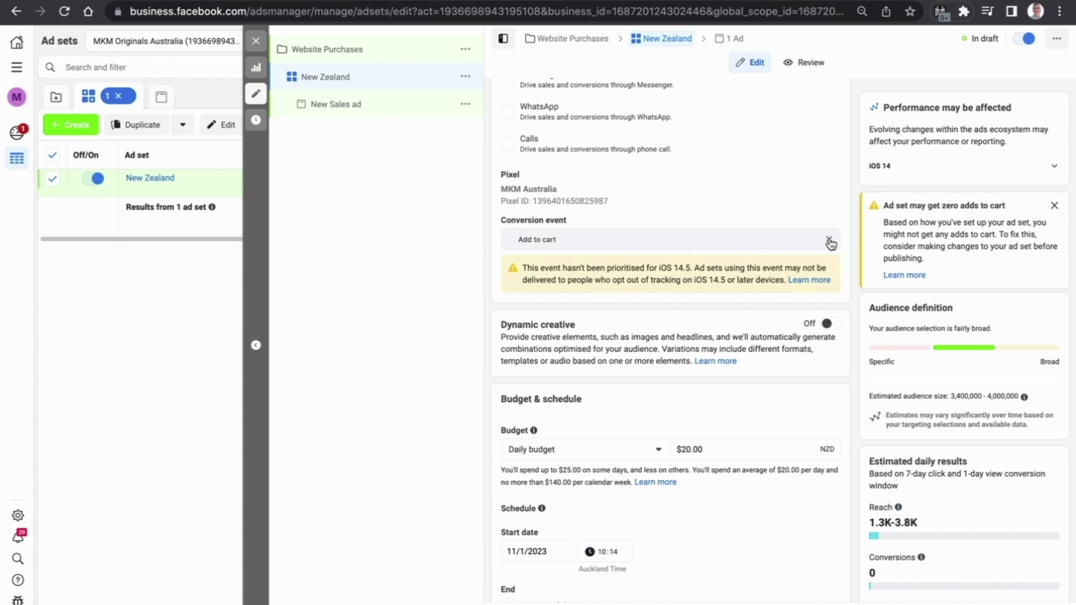
{"action": "left_click", "coordinate": [830, 240]}
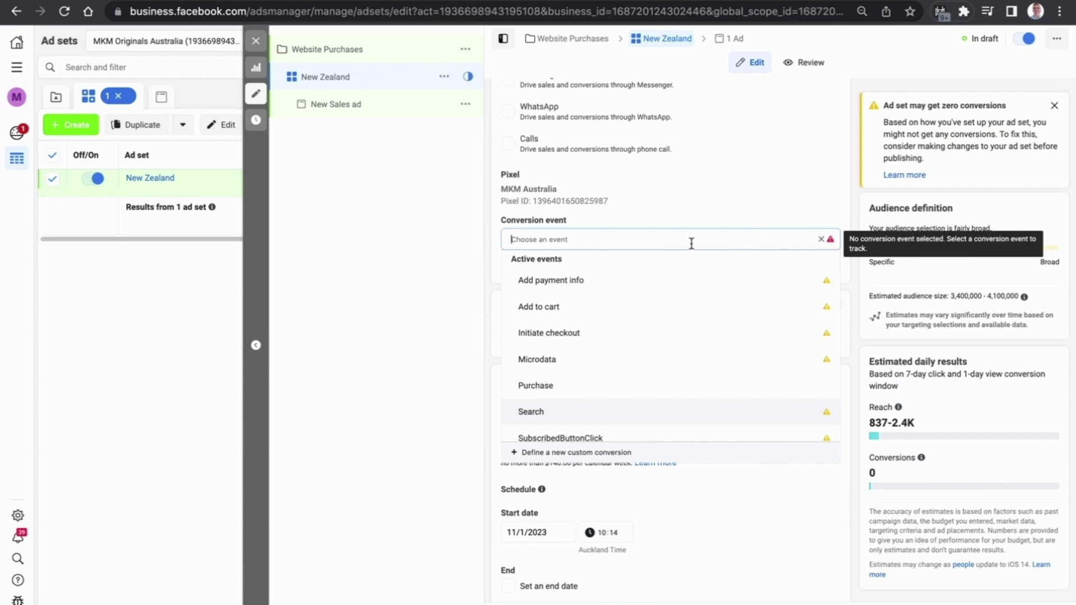
{"action": "type", "text": "purch"}
{"action": "left_click", "coordinate": [620, 288]}
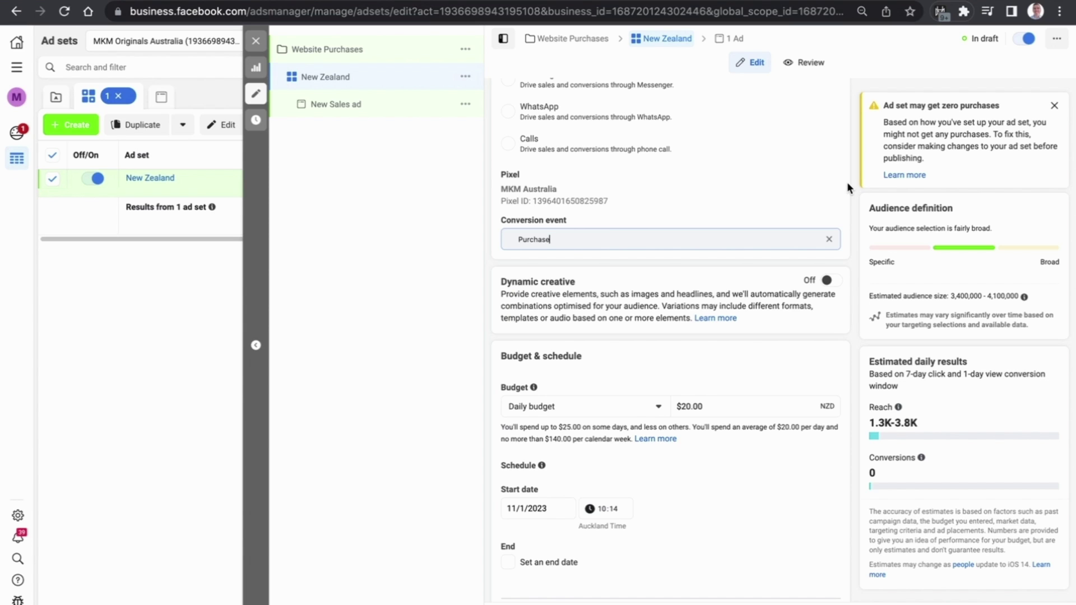
{"action": "scroll", "coordinate": [847, 185], "scroll_direction": "down", "scroll_amount": 4}
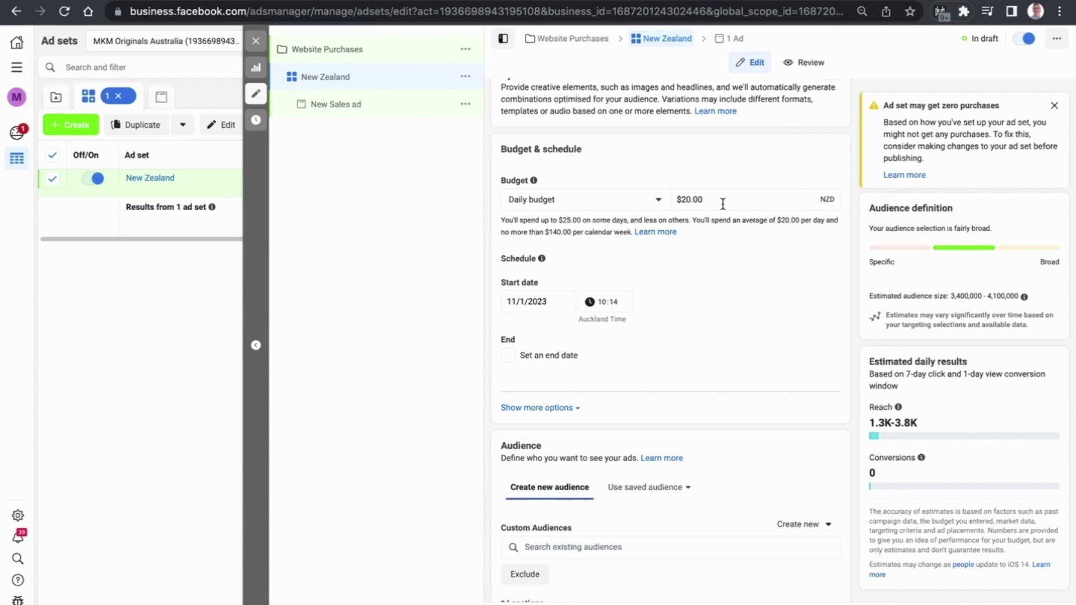
Raise the daily budget from $20.00 to $30.00, keeping the 11/1/2023 start date.
{"action": "left_click", "coordinate": [684, 199]}
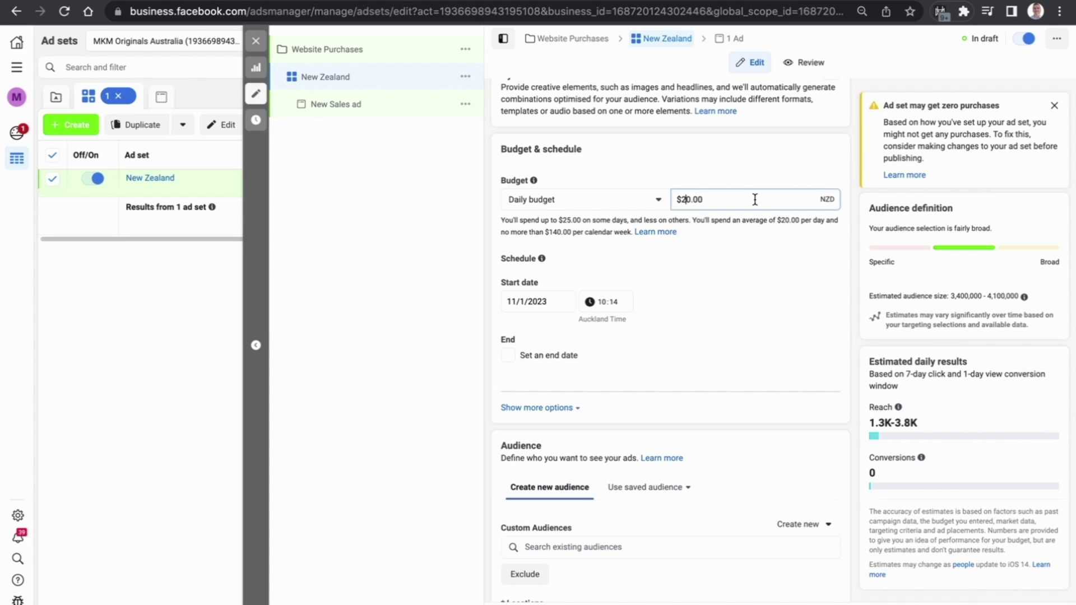
{"action": "key", "text": "BackSpace"}
{"action": "type", "text": "3"}
{"action": "left_click", "coordinate": [852, 194]}
{"action": "scroll", "coordinate": [849, 210], "scroll_direction": "down", "scroll_amount": 5}
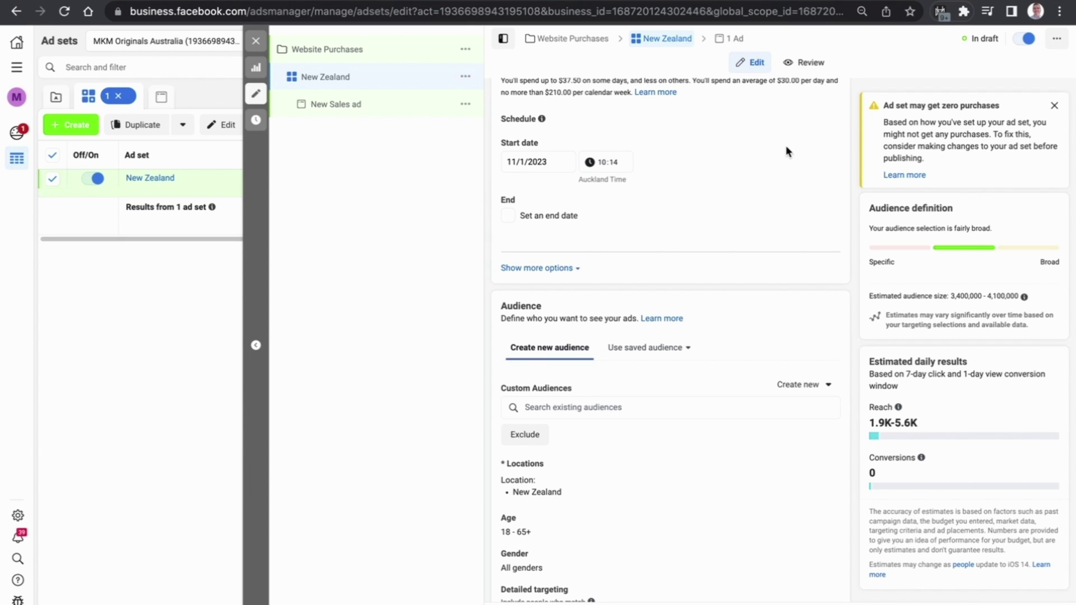
{"action": "left_click", "coordinate": [525, 162]}
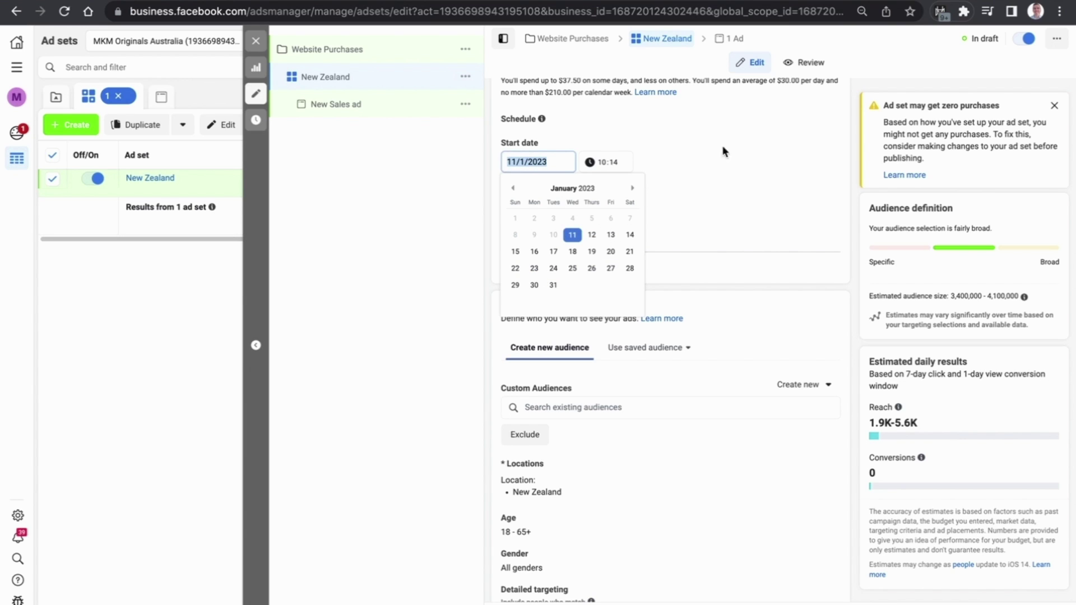
{"action": "left_click", "coordinate": [853, 157]}
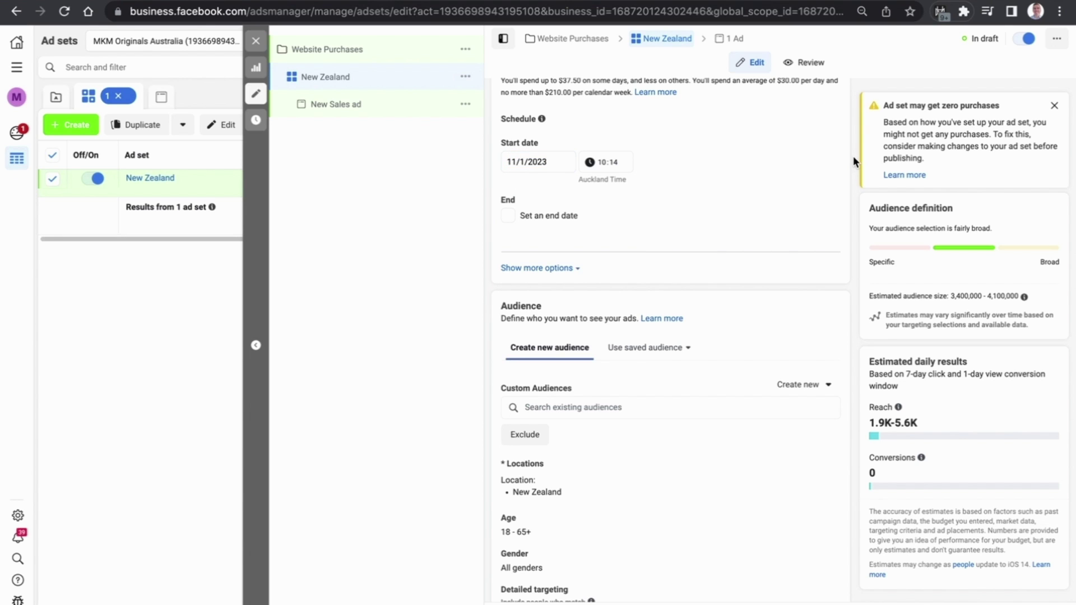
Limit location targeting to people living in New Zealand.
{"action": "scroll", "coordinate": [853, 156], "scroll_direction": "down", "scroll_amount": 4}
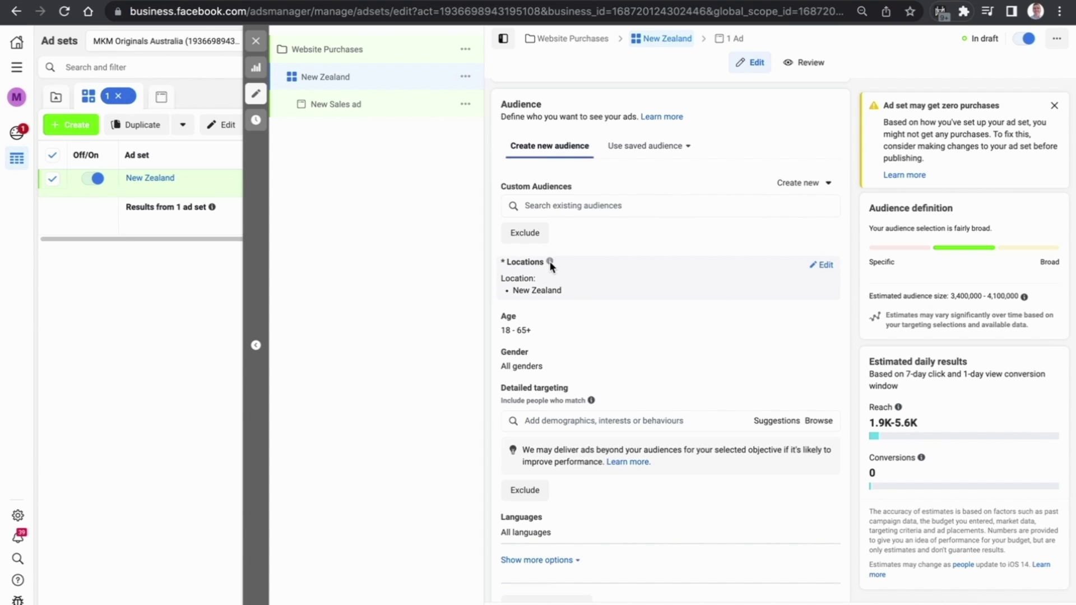
{"action": "mouse_move", "coordinate": [548, 262]}
{"action": "left_click", "coordinate": [819, 267]}
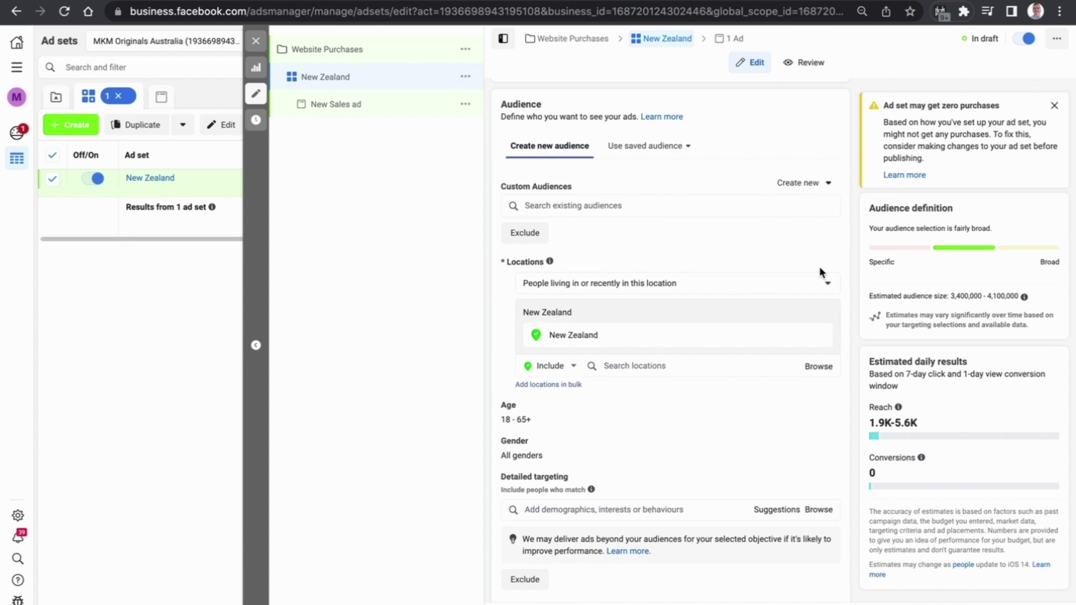
{"action": "left_click", "coordinate": [624, 289]}
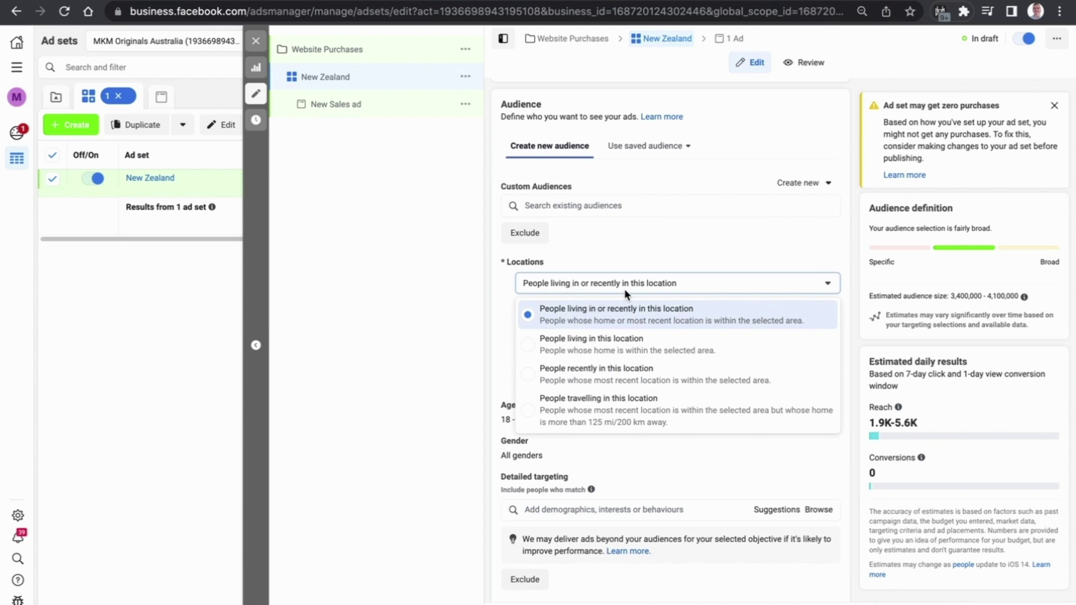
{"action": "left_click", "coordinate": [633, 349]}
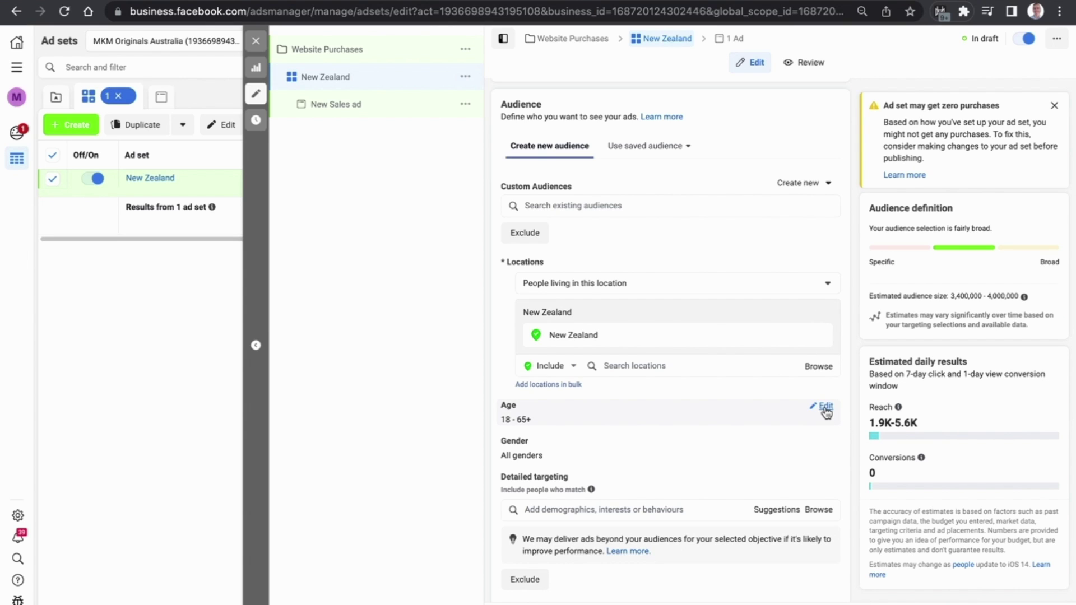
Add the Jewellery (clothing) interest and Engaged shoppers behaviour to detailed targeting.
{"action": "left_click", "coordinate": [825, 407]}
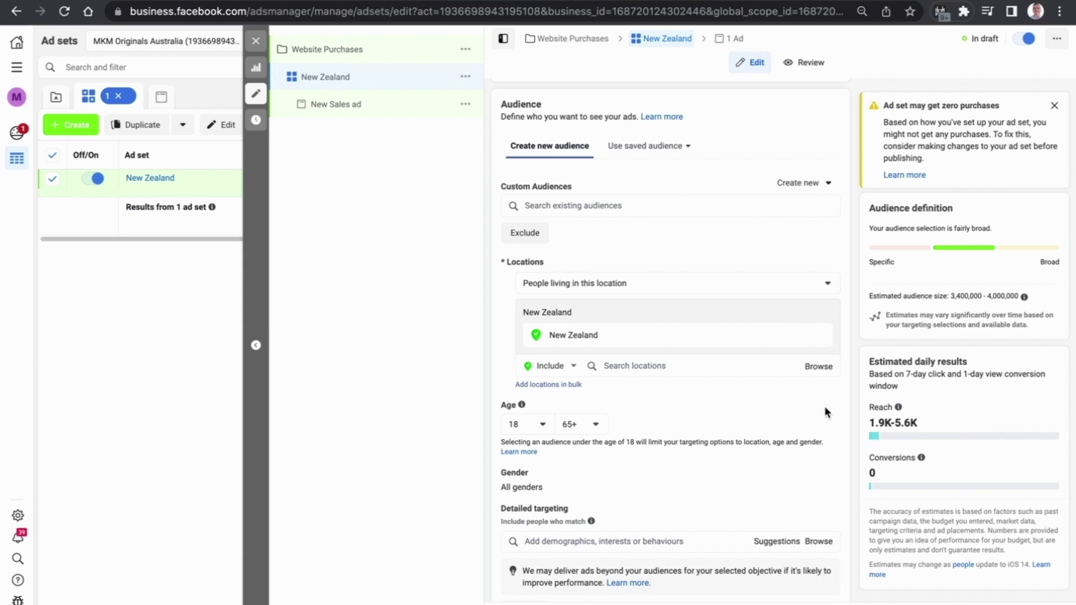
{"action": "scroll", "coordinate": [825, 406], "scroll_direction": "down", "scroll_amount": 3}
{"action": "left_click", "coordinate": [667, 408]}
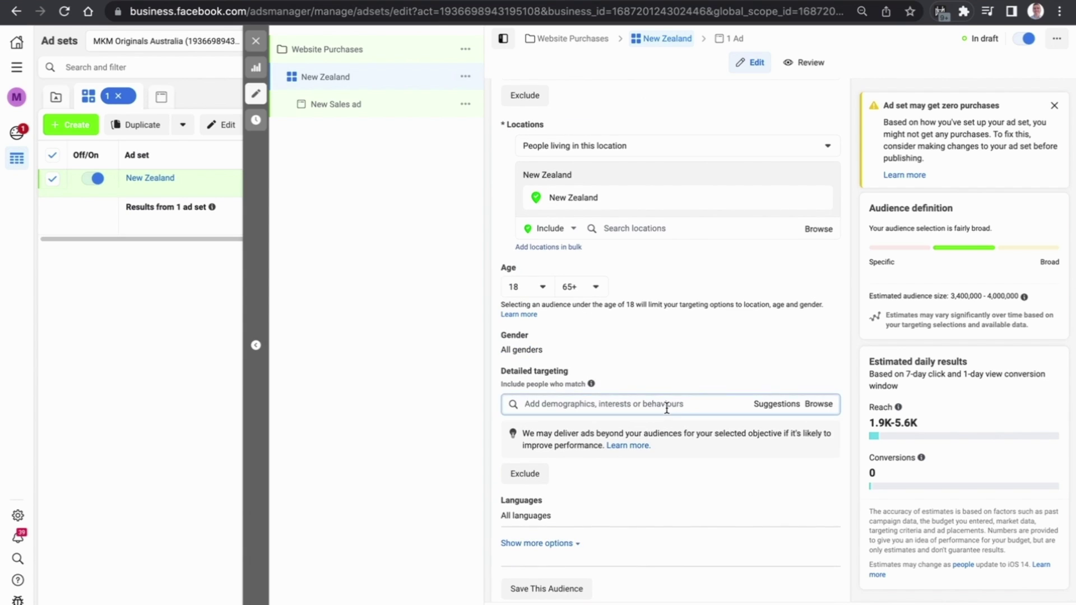
{"action": "type", "text": "jewel"}
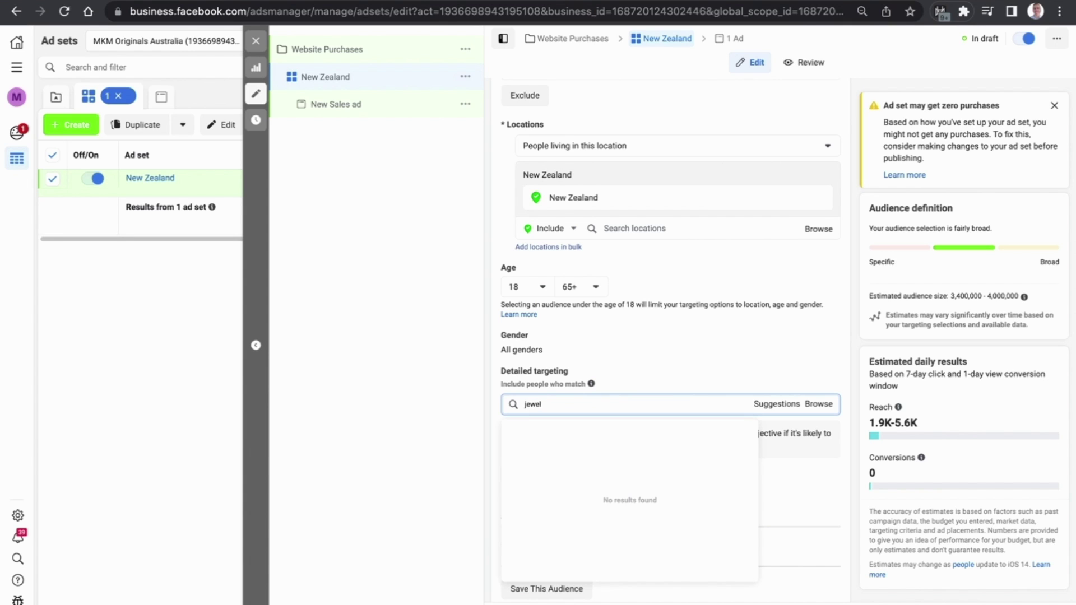
{"action": "type", "text": "ler"}
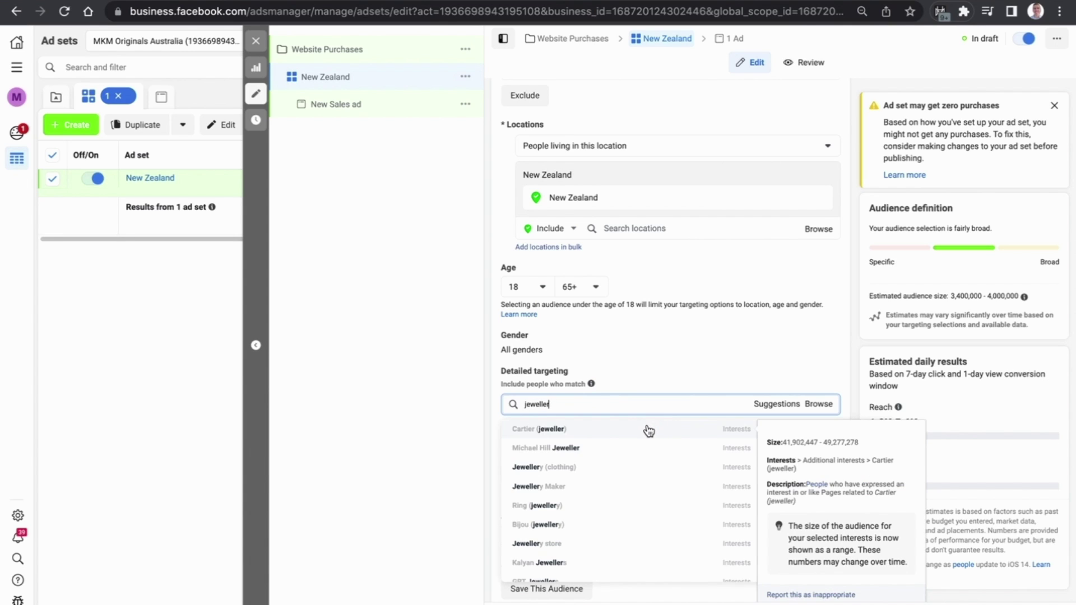
{"action": "left_click", "coordinate": [620, 468]}
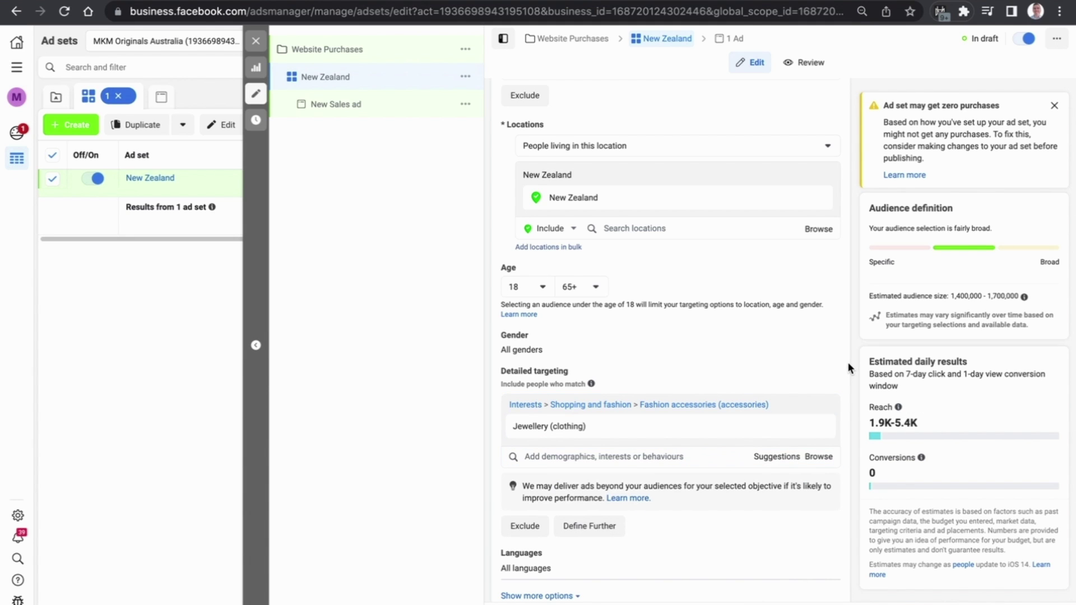
{"action": "left_click", "coordinate": [686, 454]}
{"action": "type", "text": "engaged"}
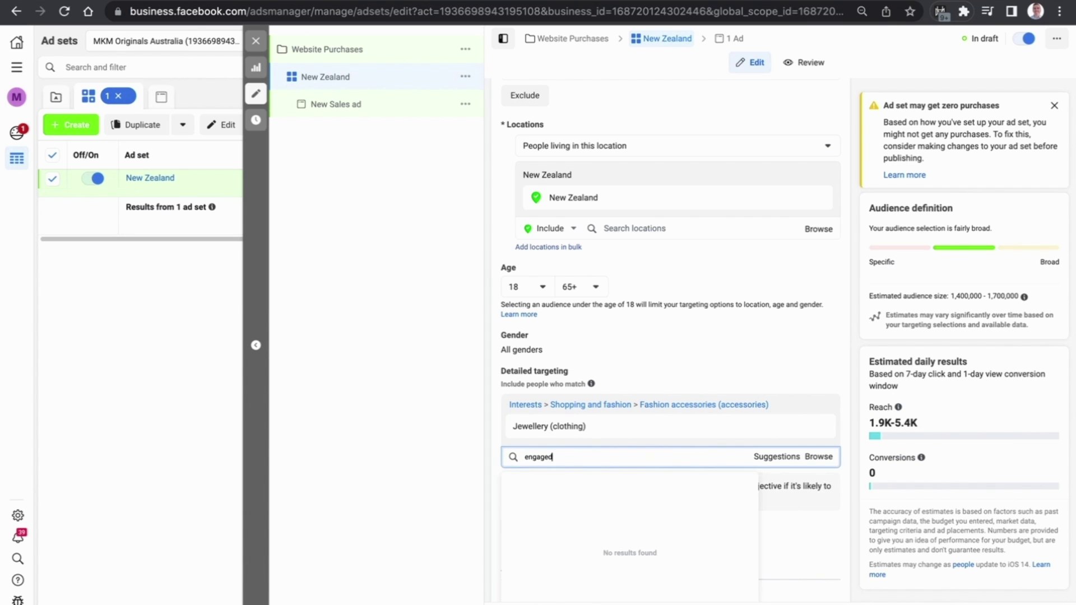
{"action": "type", "text": " shopp"}
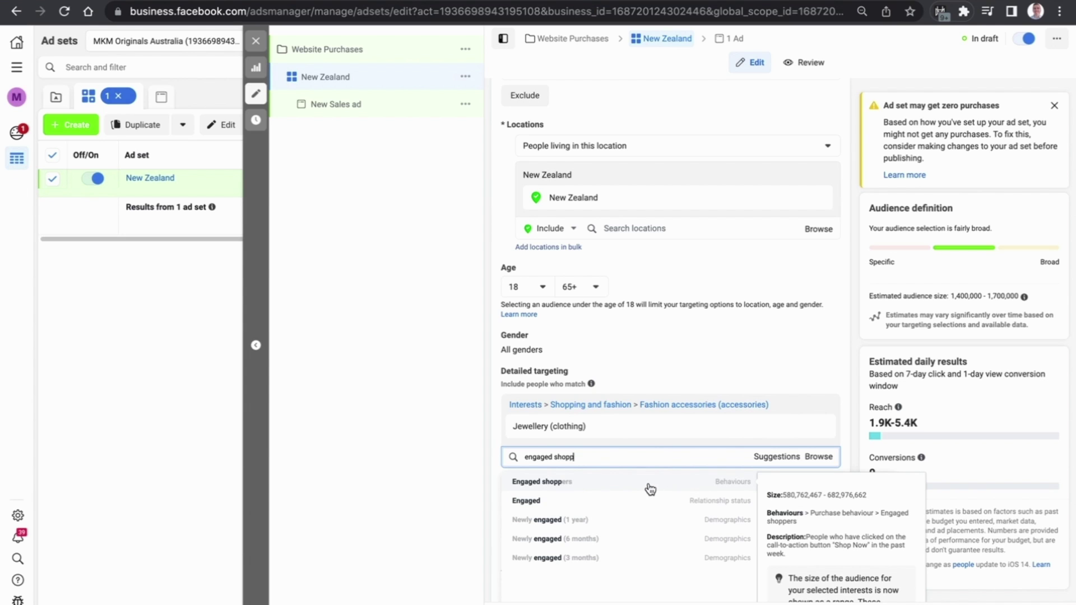
{"action": "left_click", "coordinate": [650, 488]}
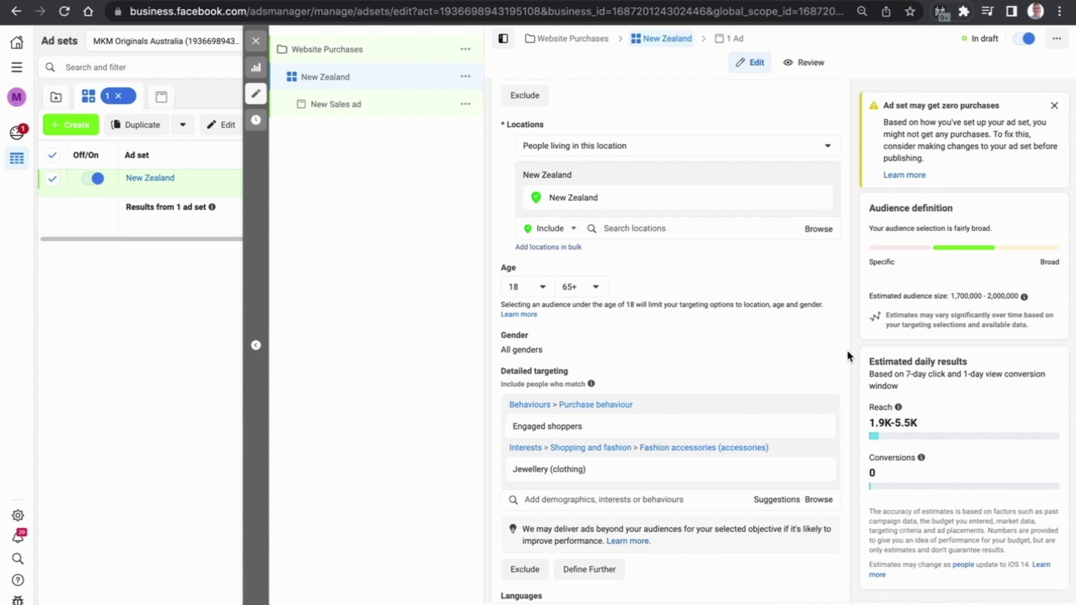
Switch the ad set from automatic to manual placements.
{"action": "scroll", "coordinate": [846, 349], "scroll_direction": "down", "scroll_amount": 5}
{"action": "mouse_move", "coordinate": [822, 374]}
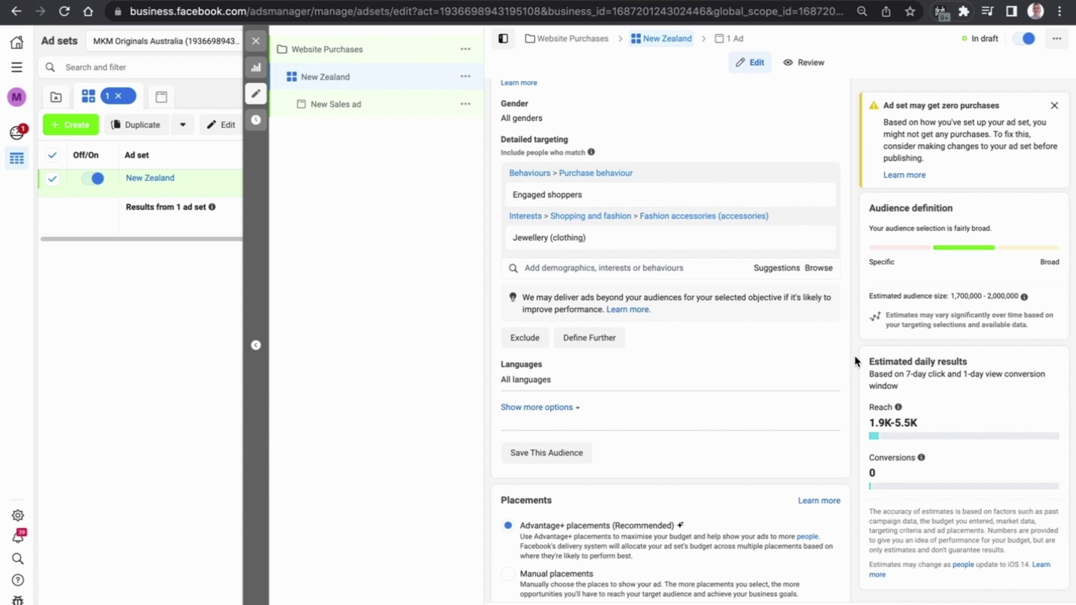
{"action": "scroll", "coordinate": [819, 363], "scroll_direction": "down", "scroll_amount": 5}
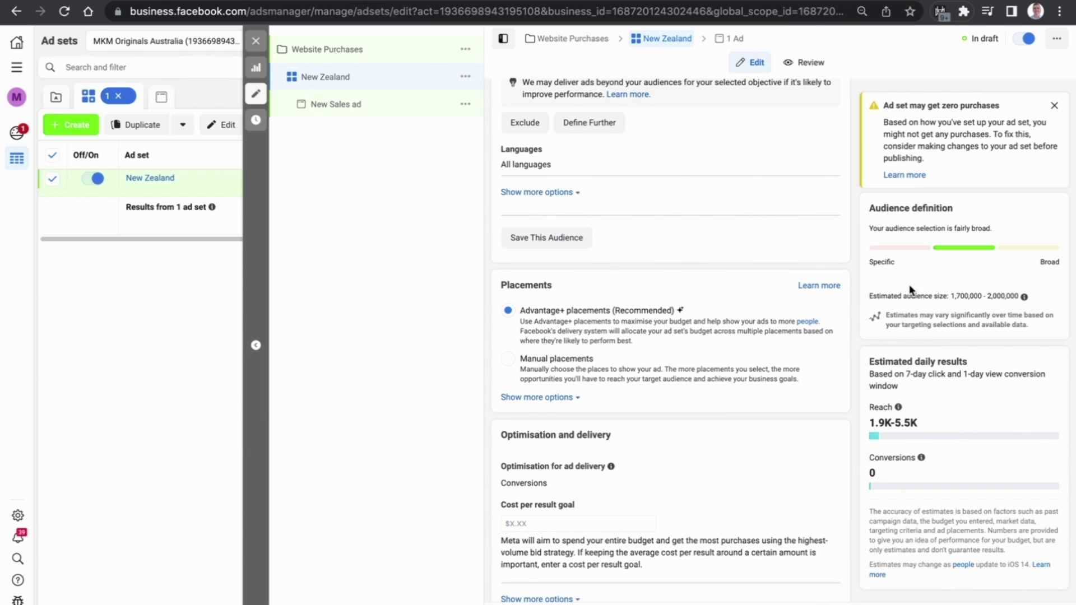
{"action": "left_click", "coordinate": [508, 361]}
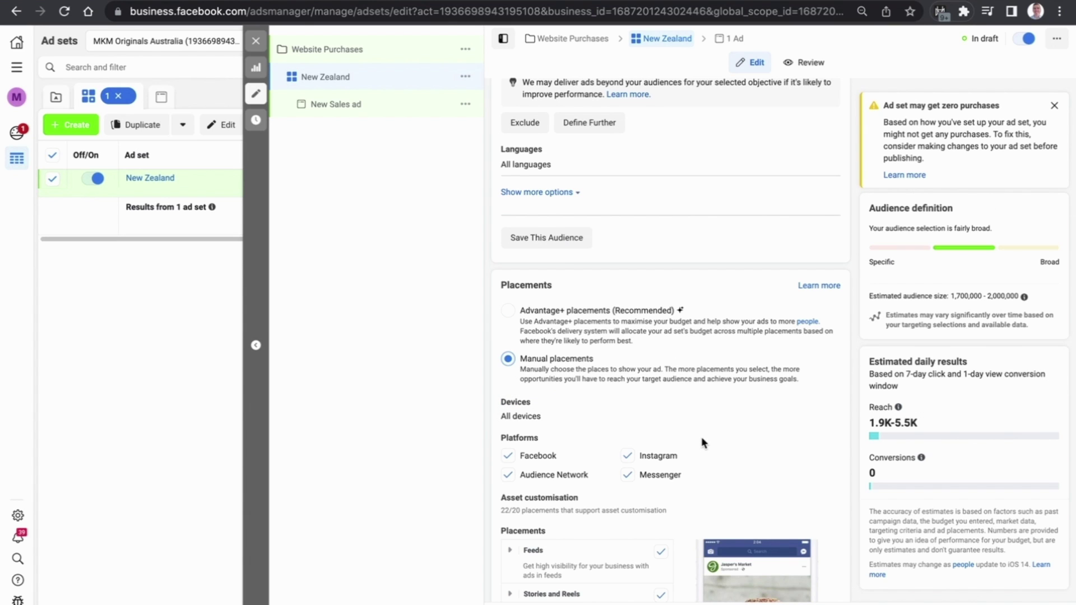
Turn off the Facebook right column and Search placements.
{"action": "scroll", "coordinate": [859, 443], "scroll_direction": "down", "scroll_amount": 3}
{"action": "scroll", "coordinate": [859, 448], "scroll_direction": "down", "scroll_amount": 2}
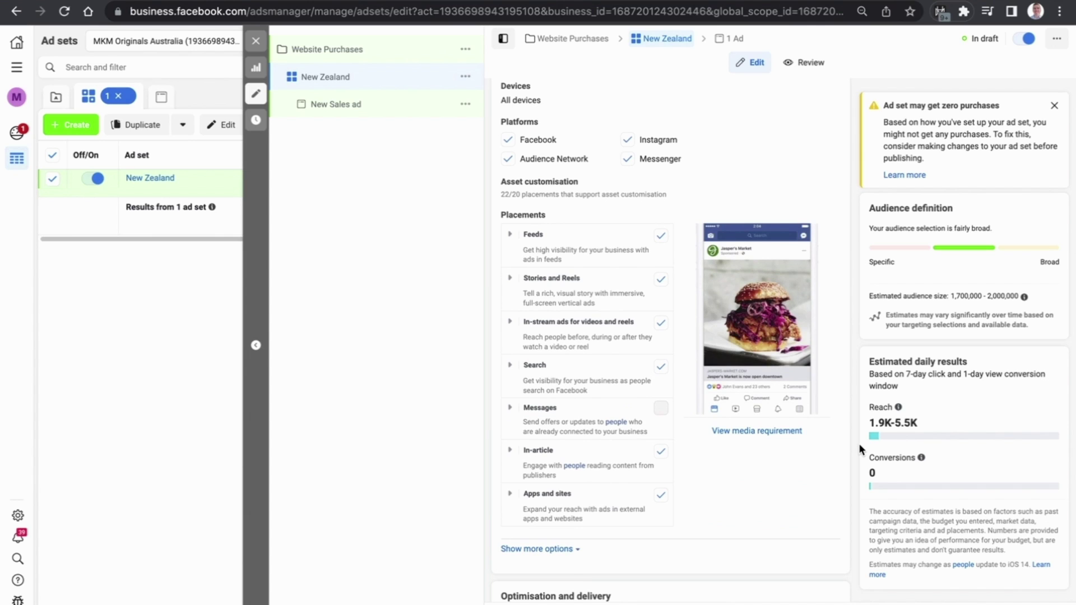
{"action": "left_click", "coordinate": [511, 239]}
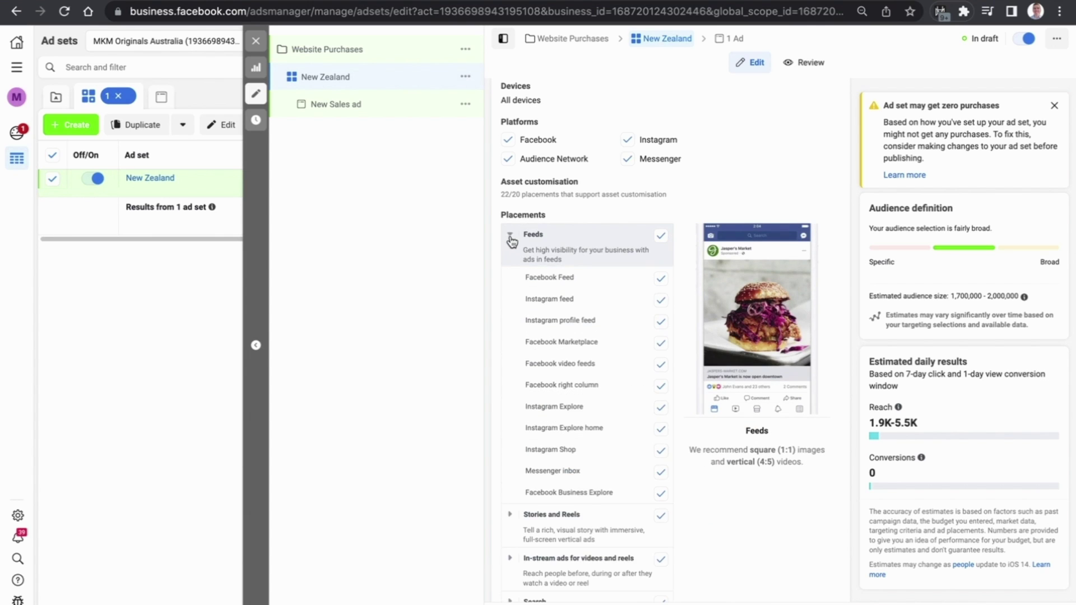
{"action": "left_click", "coordinate": [660, 387]}
{"action": "scroll", "coordinate": [656, 415], "scroll_direction": "down", "scroll_amount": 3}
{"action": "scroll", "coordinate": [650, 426], "scroll_direction": "down", "scroll_amount": 1}
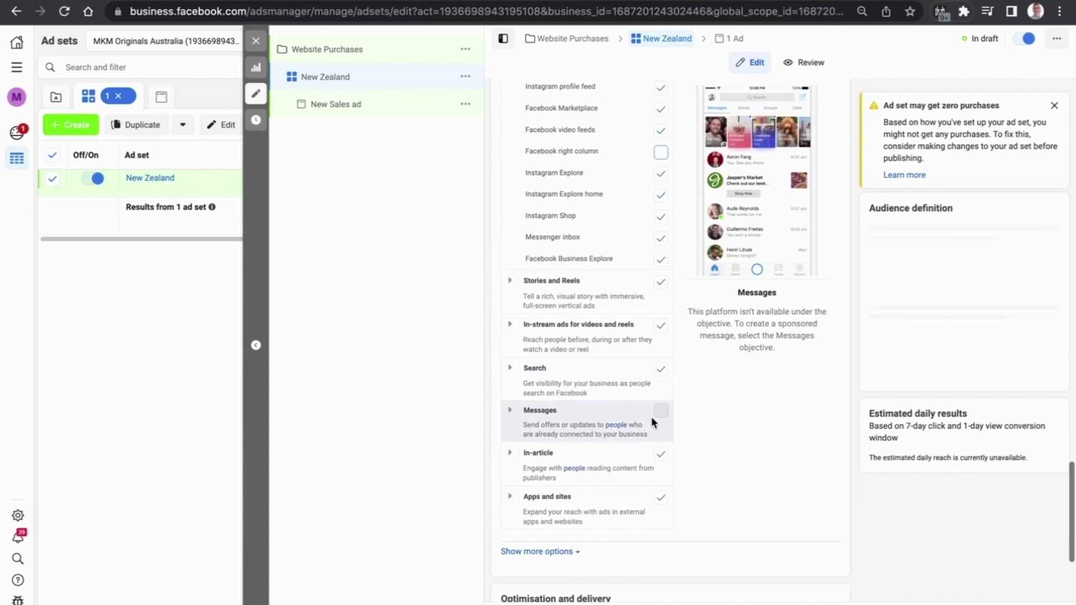
{"action": "left_click", "coordinate": [662, 370]}
{"action": "scroll", "coordinate": [846, 260], "scroll_direction": "up", "scroll_amount": 8}
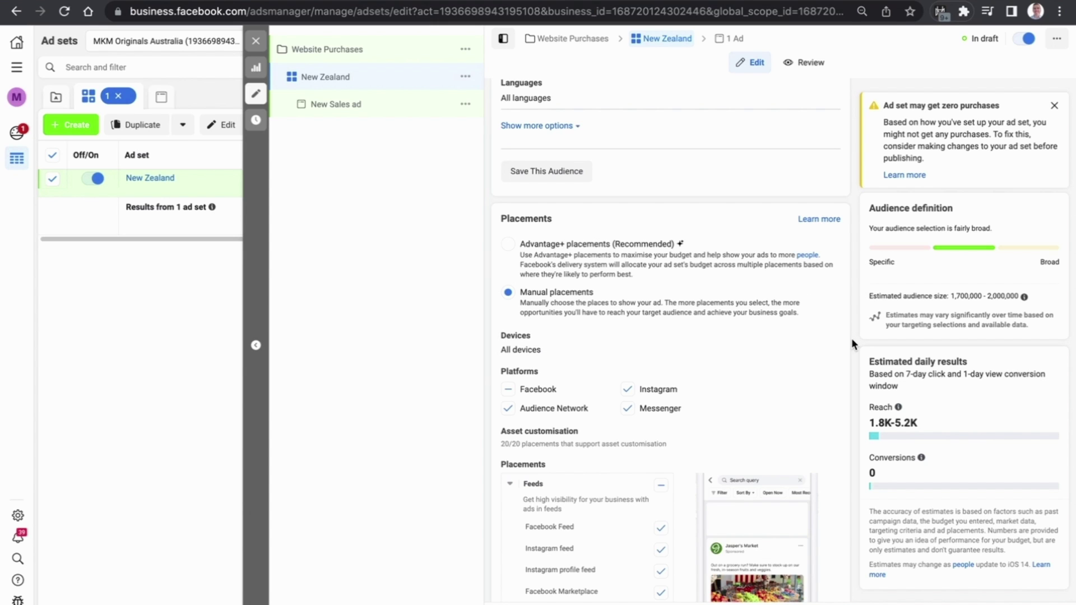
{"action": "scroll", "coordinate": [849, 338], "scroll_direction": "down", "scroll_amount": 10}
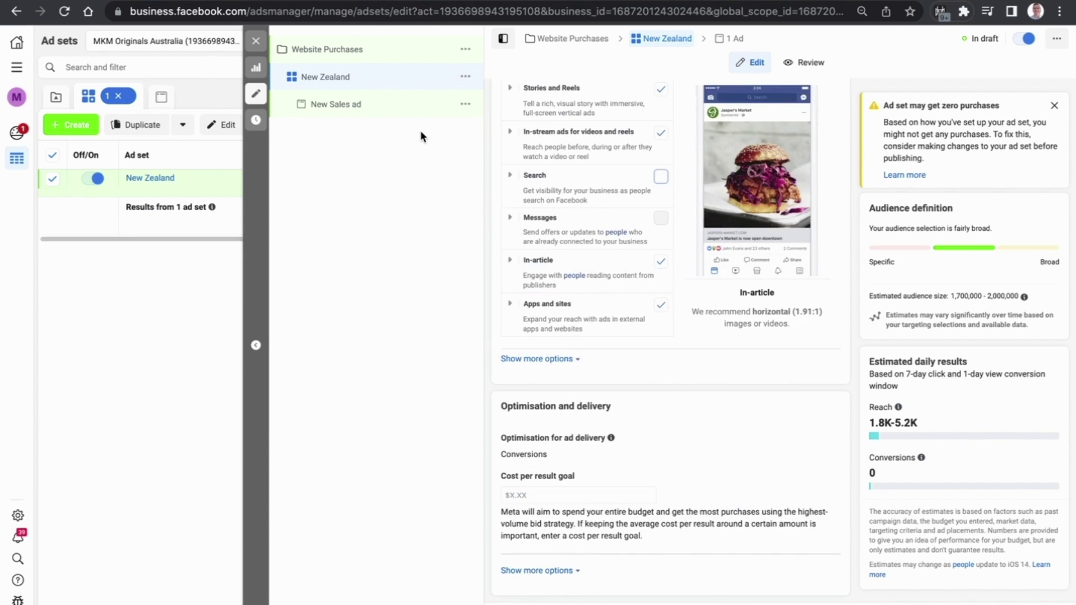
Open the New Sales ad and set its Instagram account to the page's own Instagram account.
{"action": "left_click", "coordinate": [402, 115]}
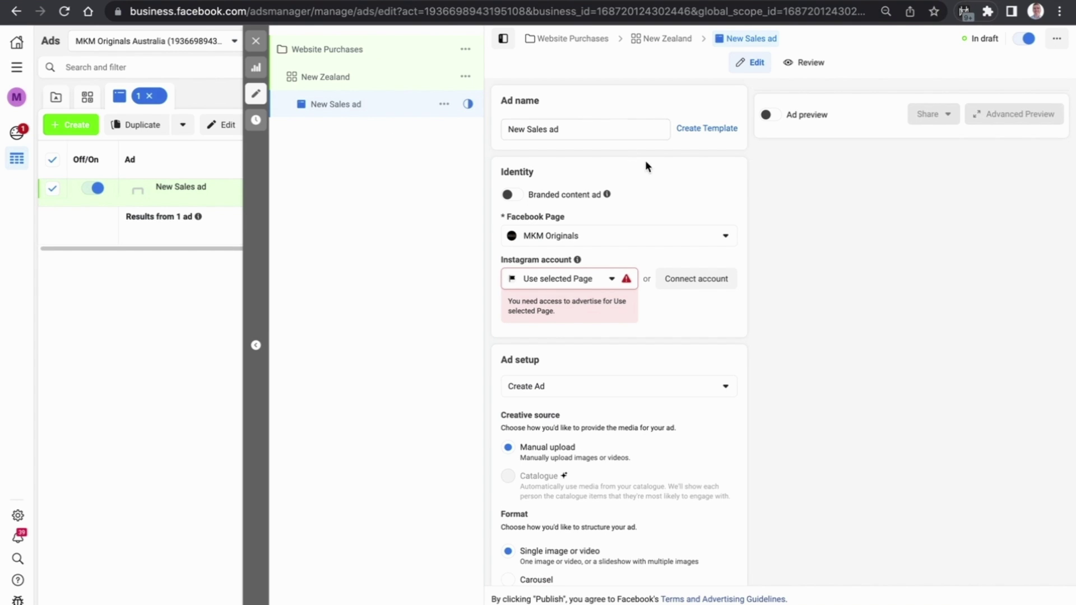
{"action": "left_click", "coordinate": [591, 285]}
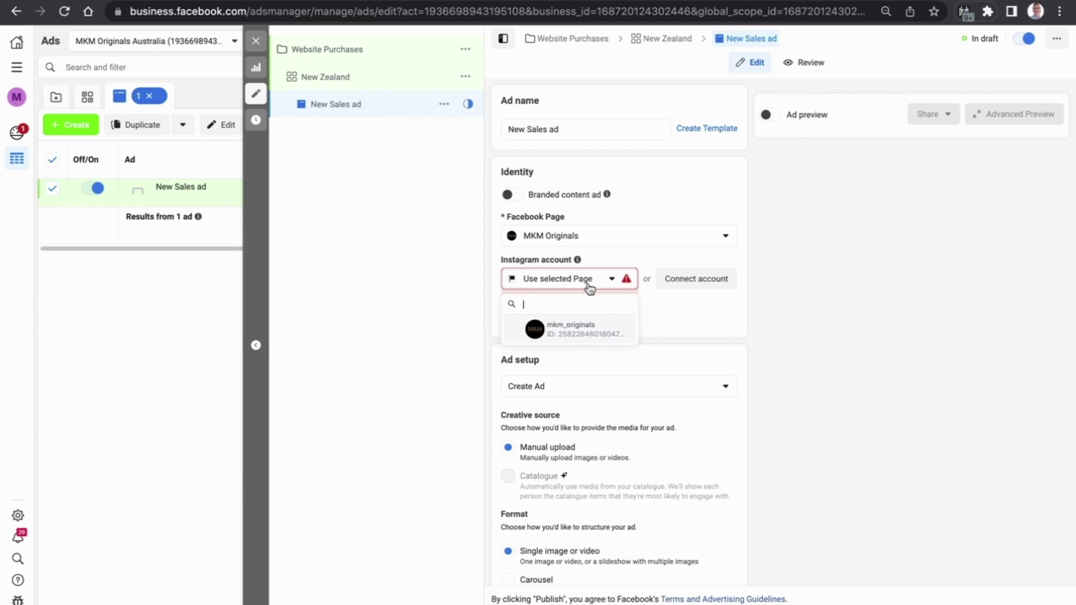
{"action": "left_click", "coordinate": [577, 328]}
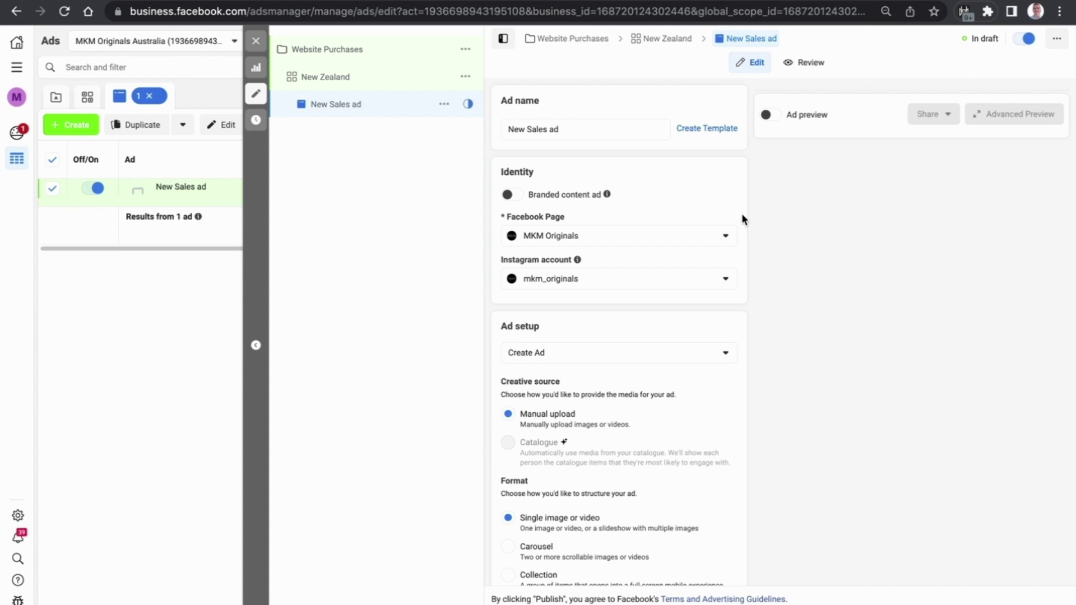
{"action": "scroll", "coordinate": [742, 215], "scroll_direction": "down", "scroll_amount": 5}
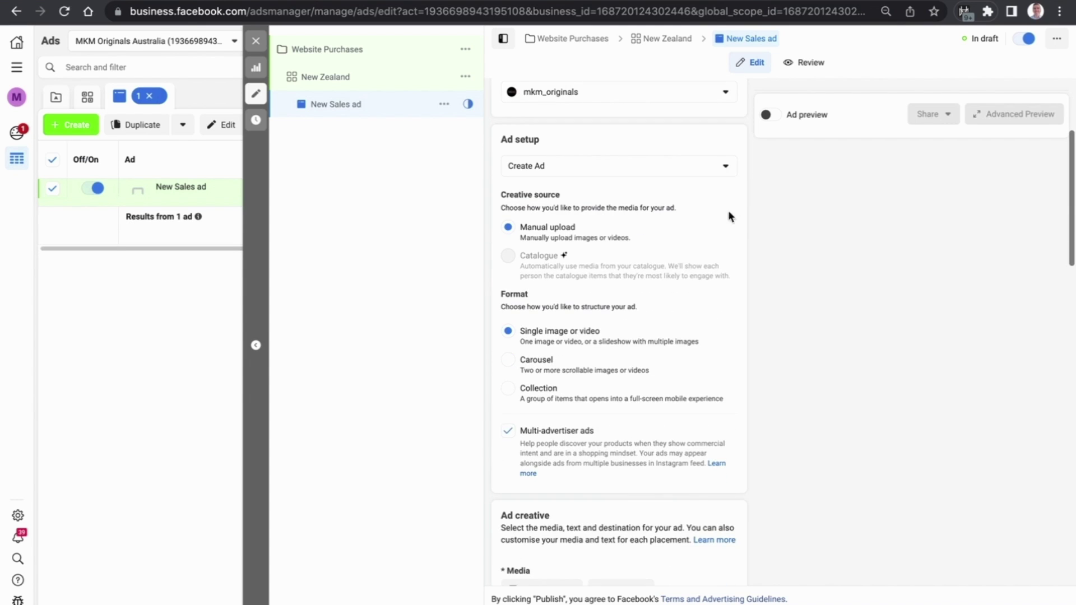
{"action": "scroll", "coordinate": [770, 193], "scroll_direction": "down", "scroll_amount": 4}
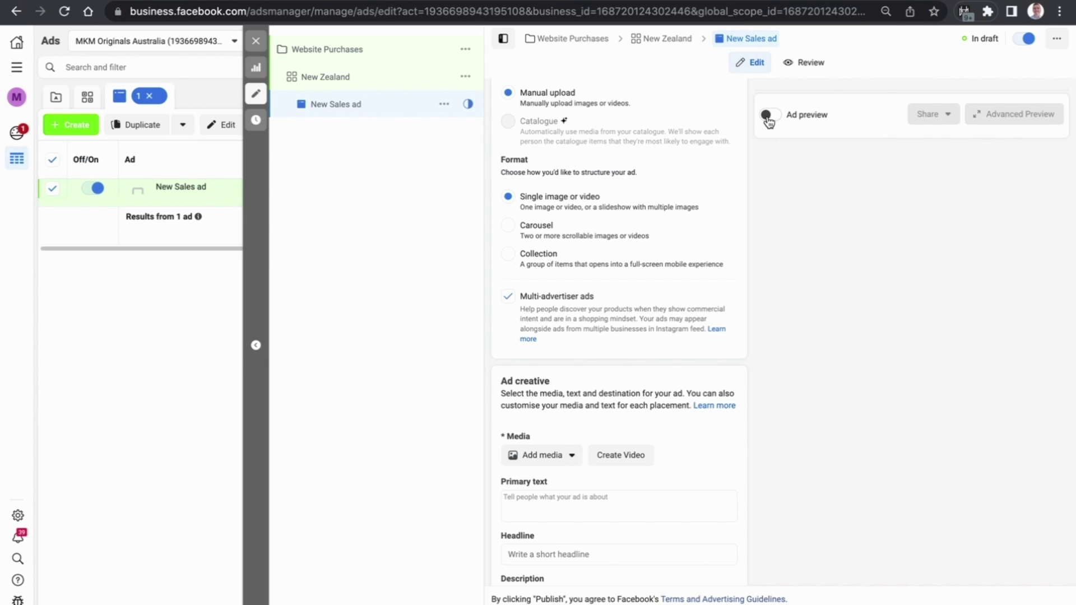
Turn on the live ad preview and set the call to action to Shop now.
{"action": "left_click", "coordinate": [768, 118]}
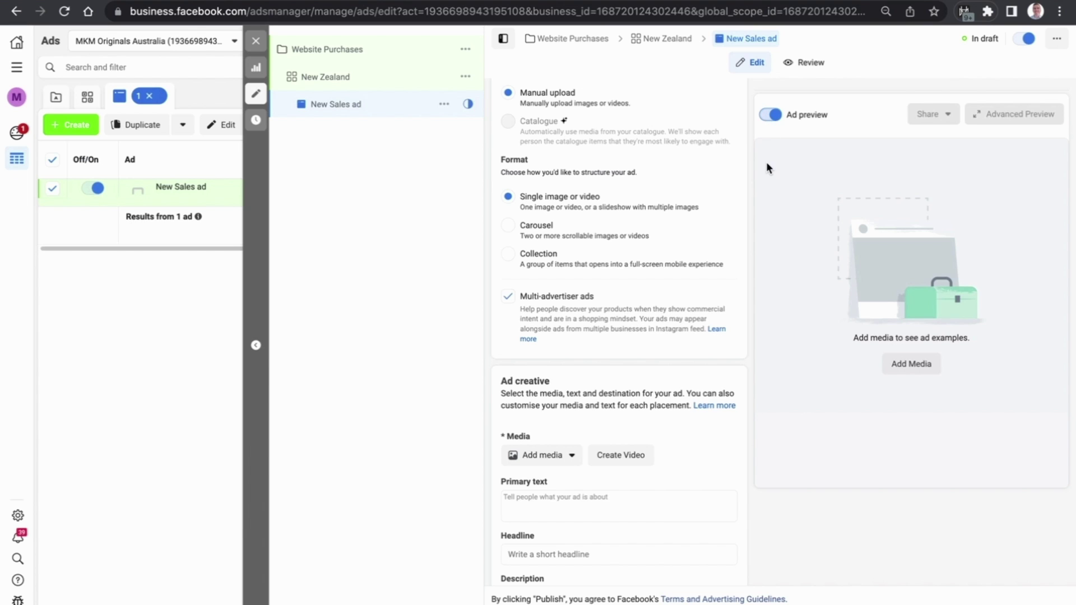
{"action": "scroll", "coordinate": [745, 185], "scroll_direction": "down", "scroll_amount": 5}
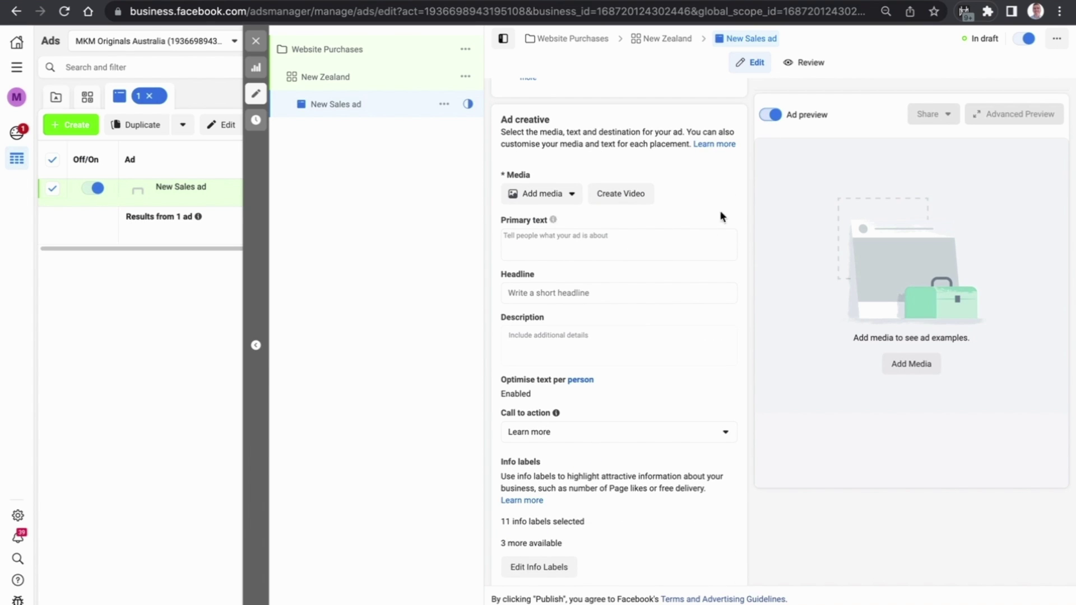
{"action": "scroll", "coordinate": [685, 186], "scroll_direction": "down", "scroll_amount": 1}
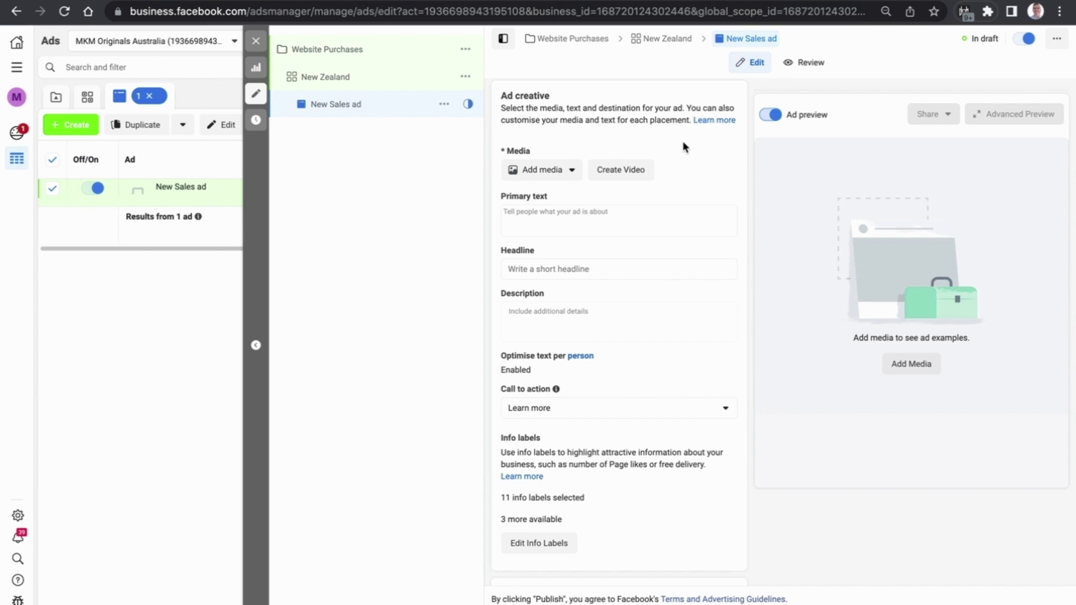
{"action": "left_click", "coordinate": [597, 416]}
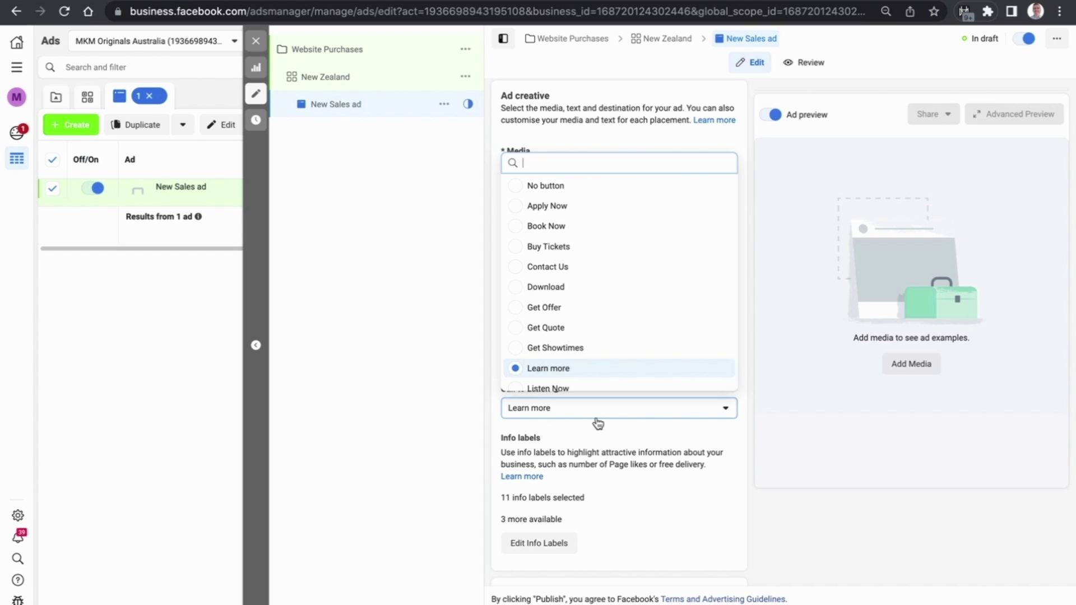
{"action": "type", "text": "shop"}
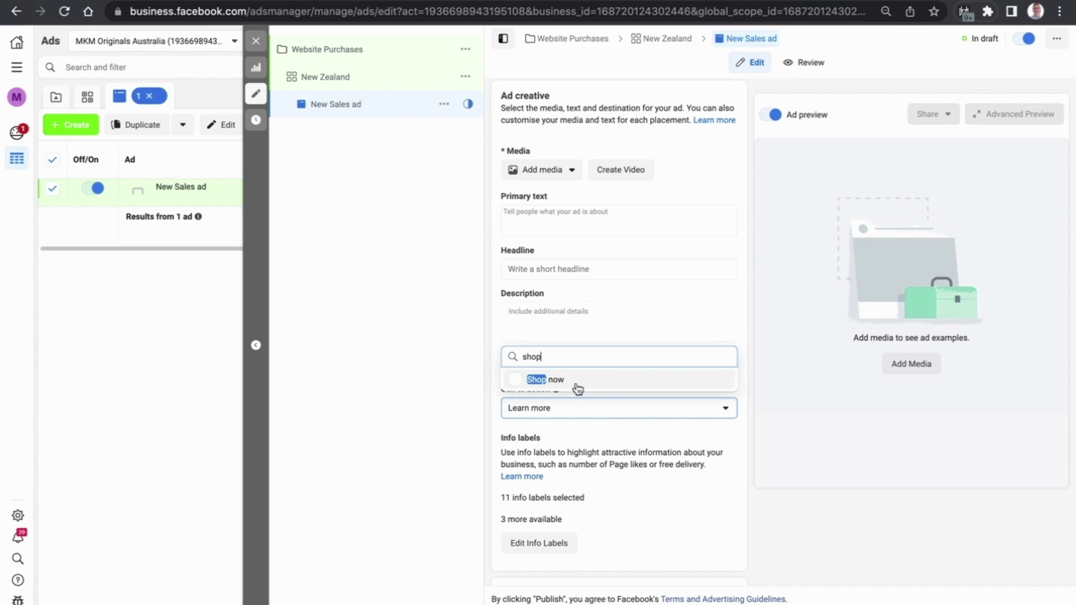
{"action": "left_click", "coordinate": [577, 386]}
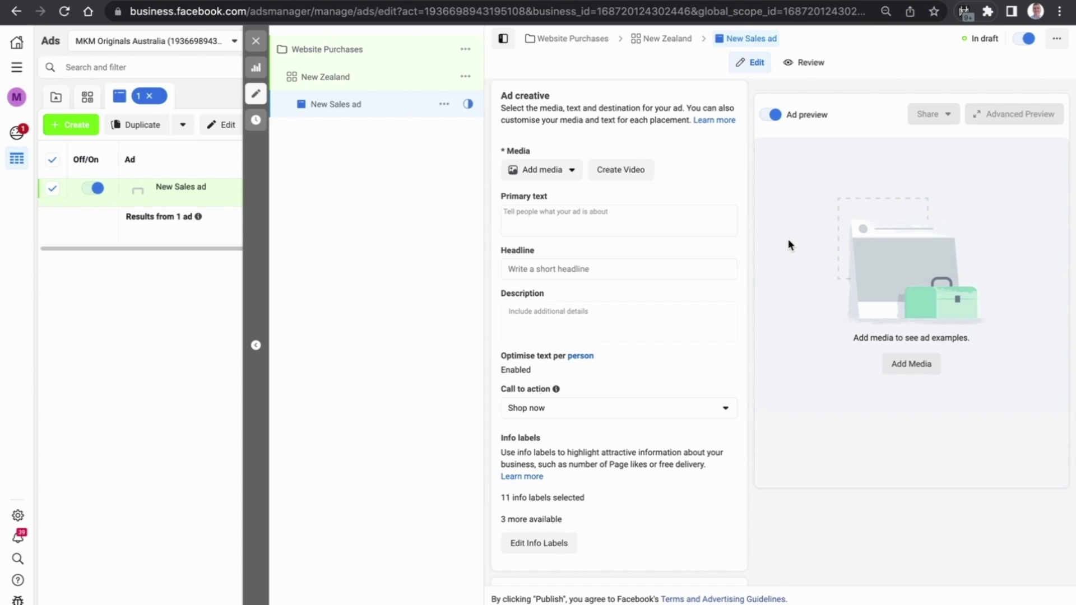
Enter headline 'Quality Clothing' and primary text promoting New Zealand made winter clothing.
{"action": "left_click", "coordinate": [585, 271]}
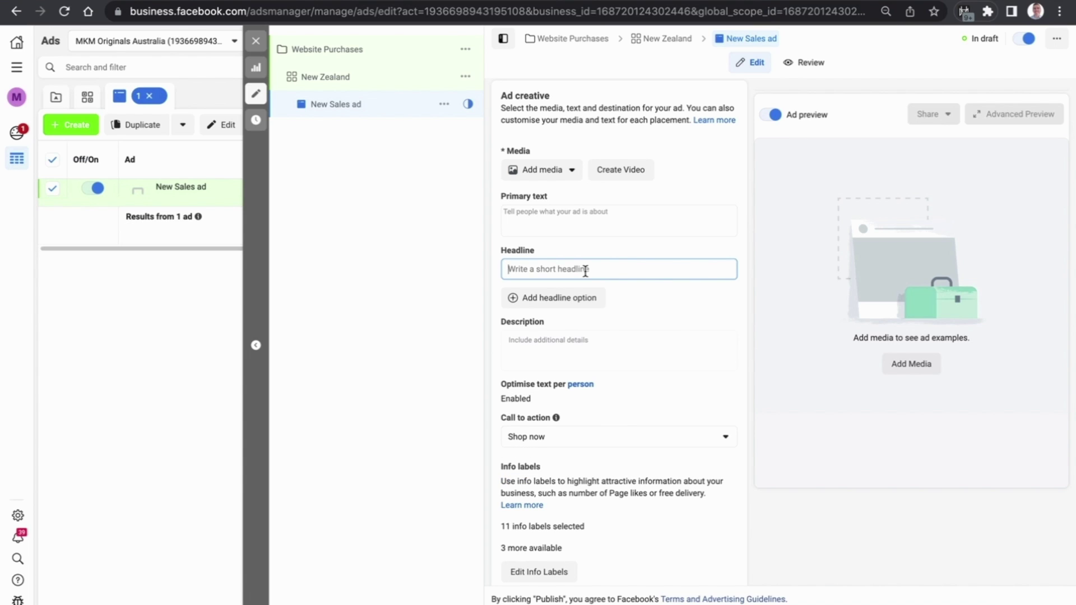
{"action": "type", "text": "Quality Clothing"}
{"action": "left_click", "coordinate": [599, 221]}
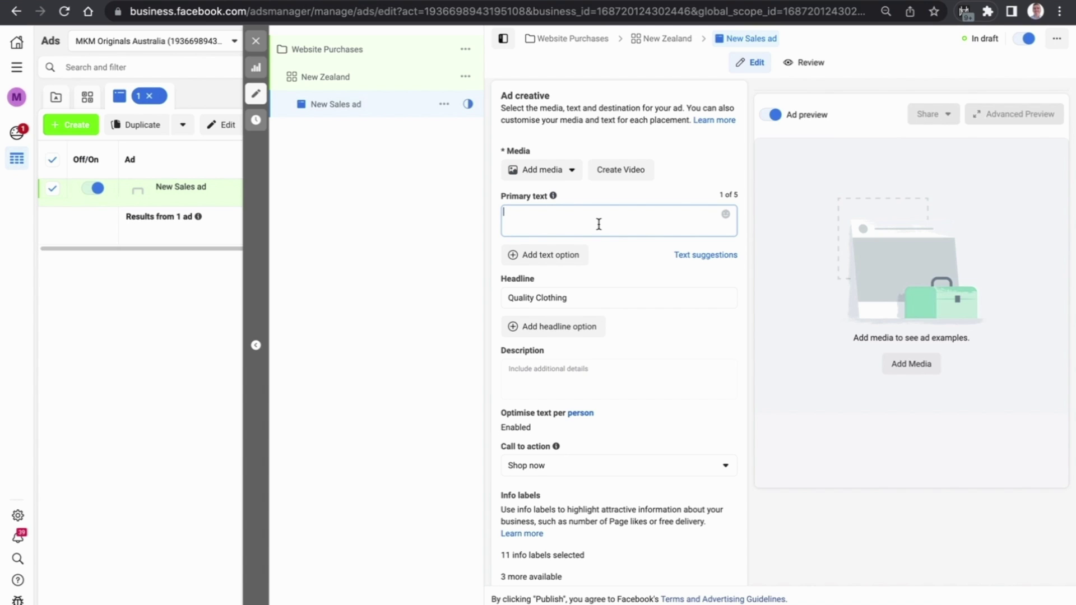
{"action": "type", "text": "Discover ou"}
{"action": "left_click_drag", "start_coordinate": [599, 225], "coordinate": [473, 216]}
{"action": "key", "text": "Right"}
{"action": "type", "text": "r New Zealand made clothing, designed to keep your warm in winter. Shop Now 👇"}
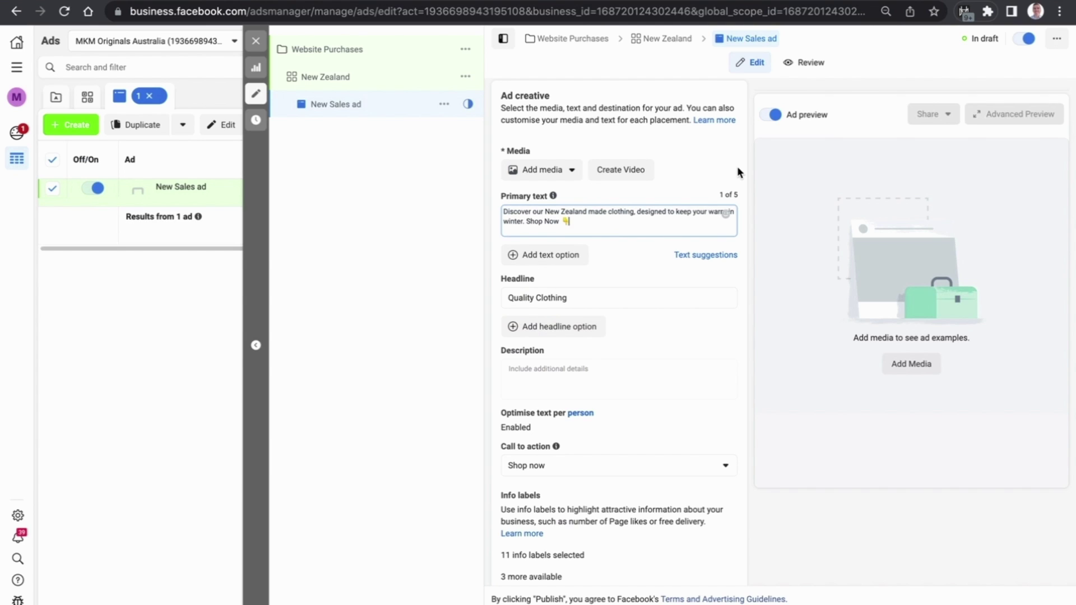
Add an image to the ad, choosing the 612 × 408 untitled_105 recommended photo.
{"action": "left_click", "coordinate": [568, 170]}
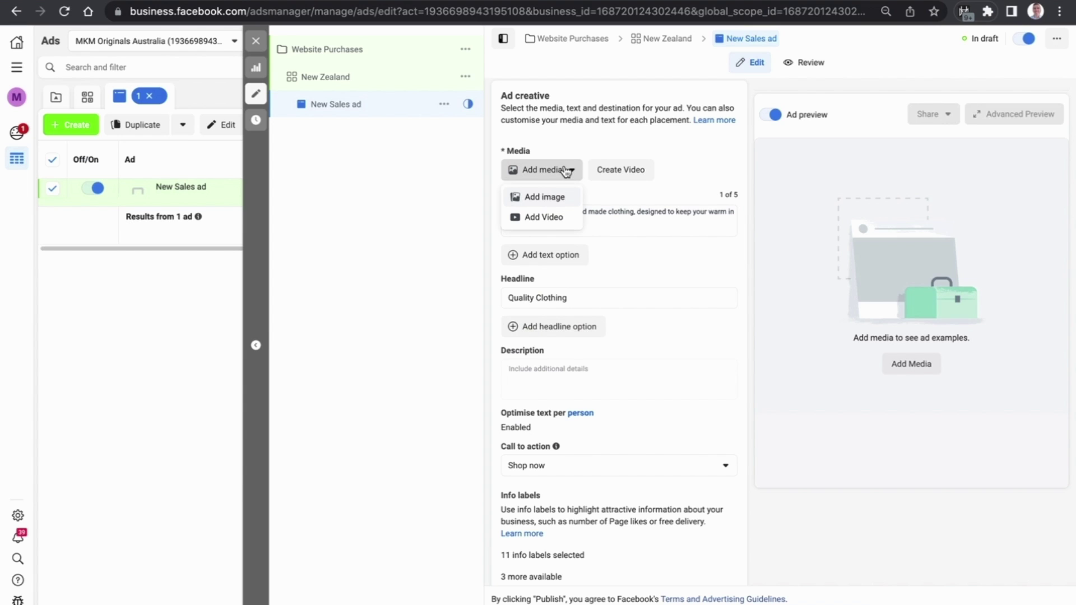
{"action": "left_click", "coordinate": [555, 199]}
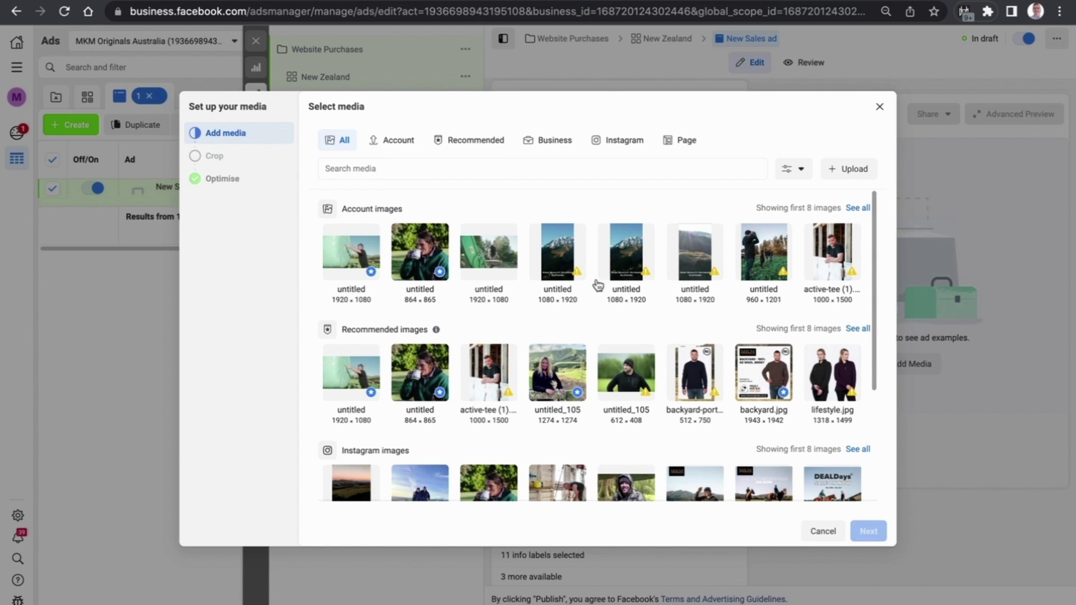
{"action": "left_click", "coordinate": [625, 373]}
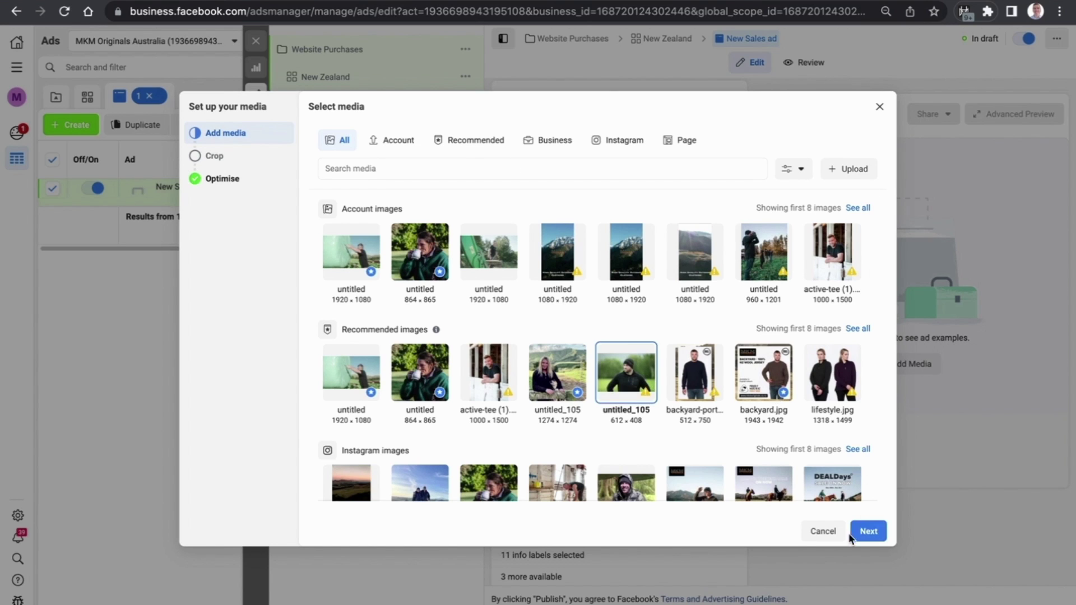
Crop the image 1:1 for Feeds and 1.91:1 for Instant Articles, leaving Stories original.
{"action": "left_click", "coordinate": [869, 531]}
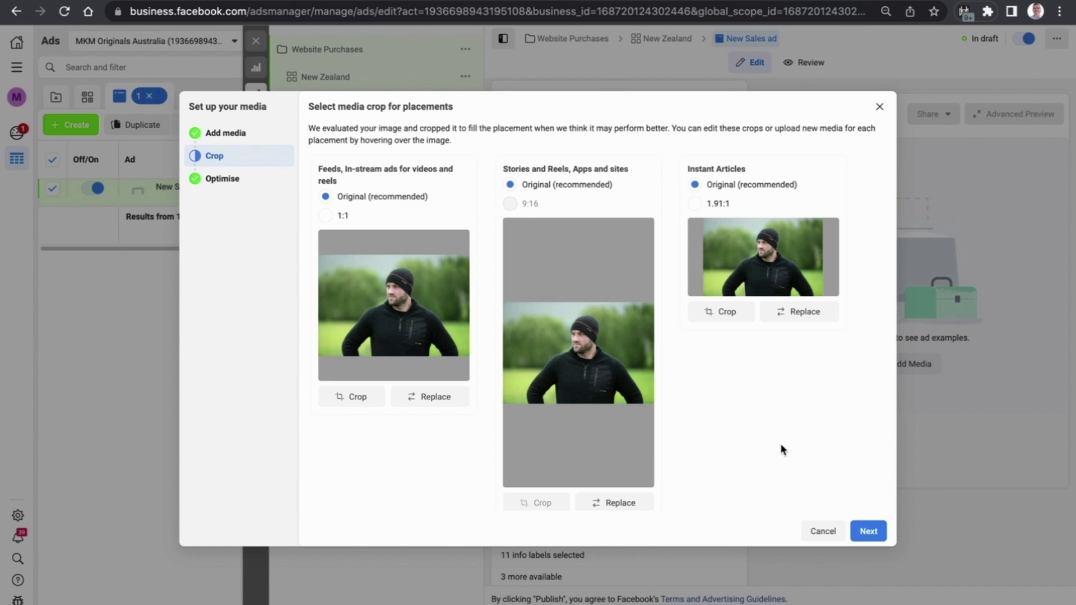
{"action": "left_click", "coordinate": [327, 216]}
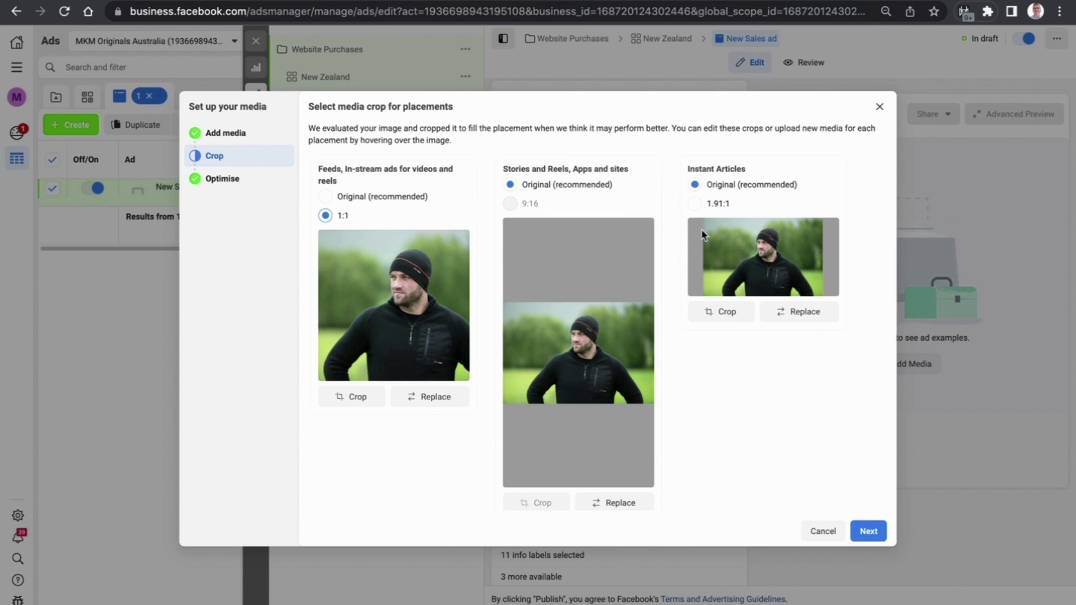
{"action": "left_click", "coordinate": [695, 204]}
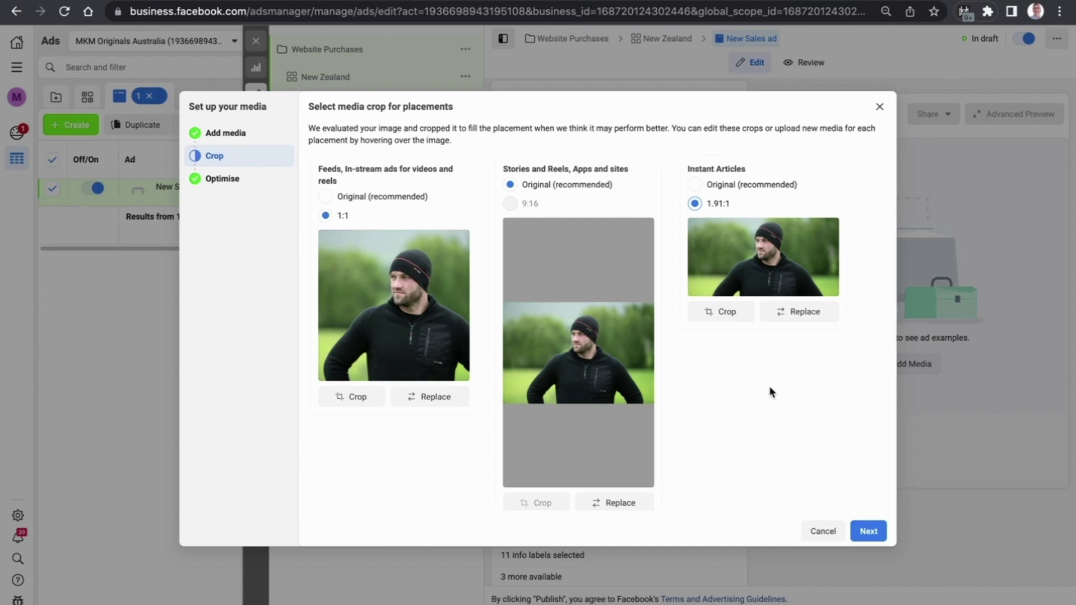
Switch off the Music creative optimisation so Advantage+ shows 0/4, and finish the image setup.
{"action": "left_click", "coordinate": [877, 538]}
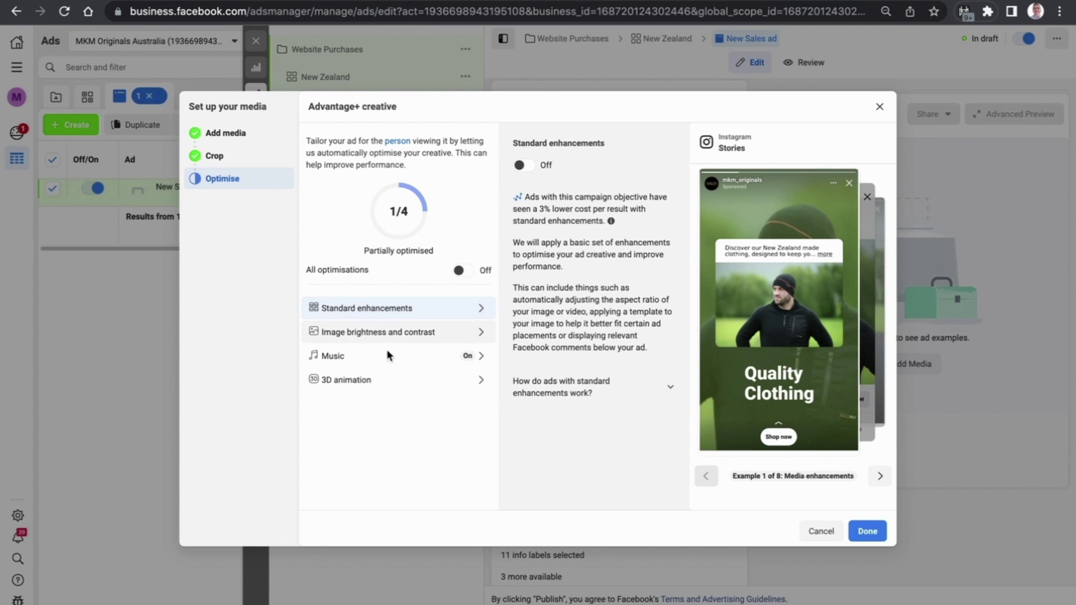
{"action": "left_click", "coordinate": [389, 360]}
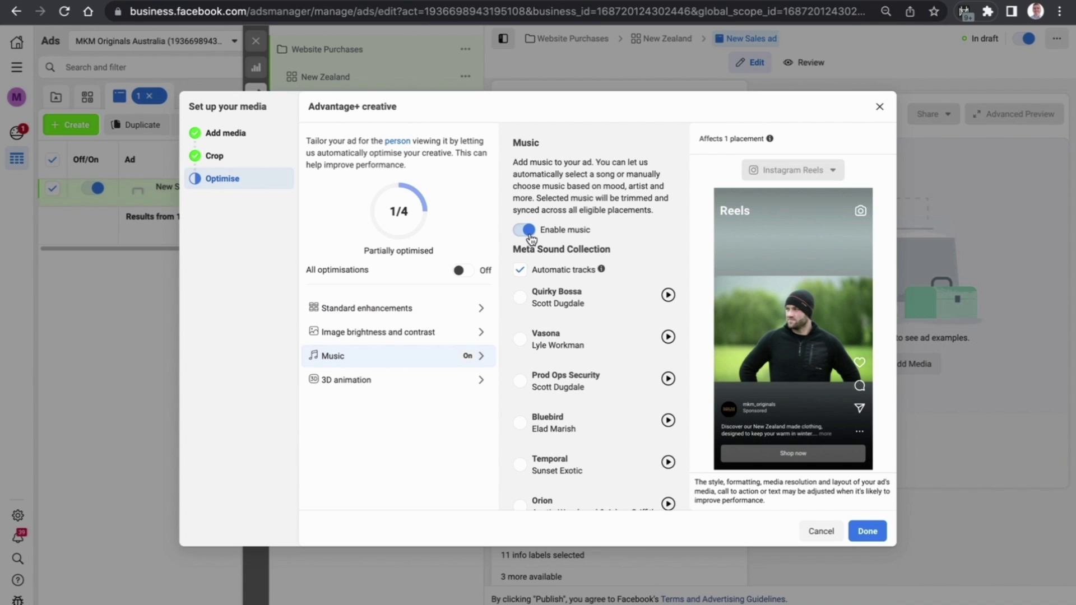
{"action": "left_click", "coordinate": [527, 230]}
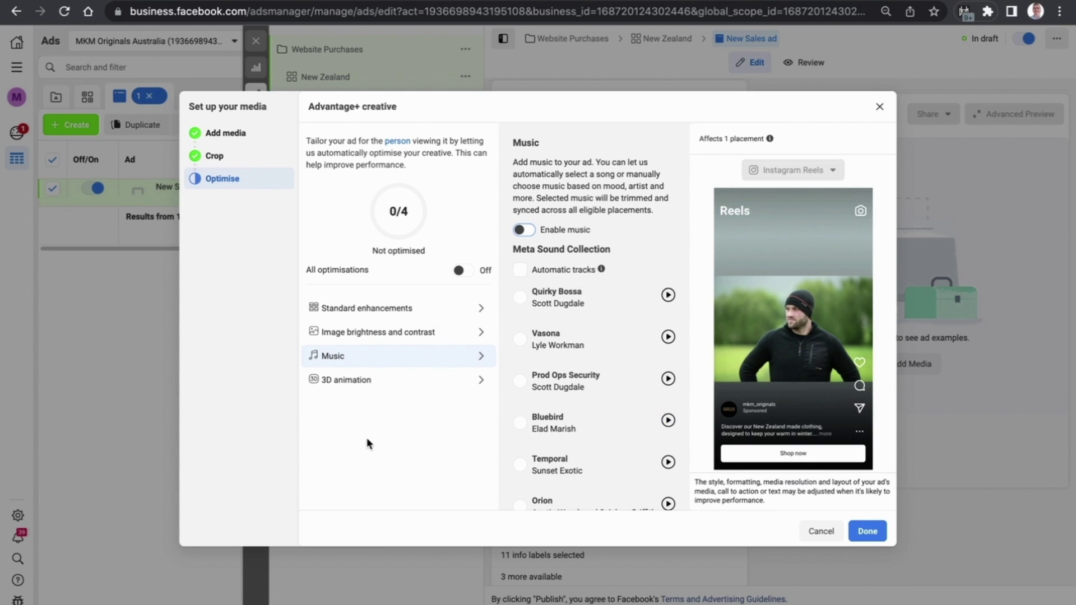
{"action": "left_click", "coordinate": [866, 535]}
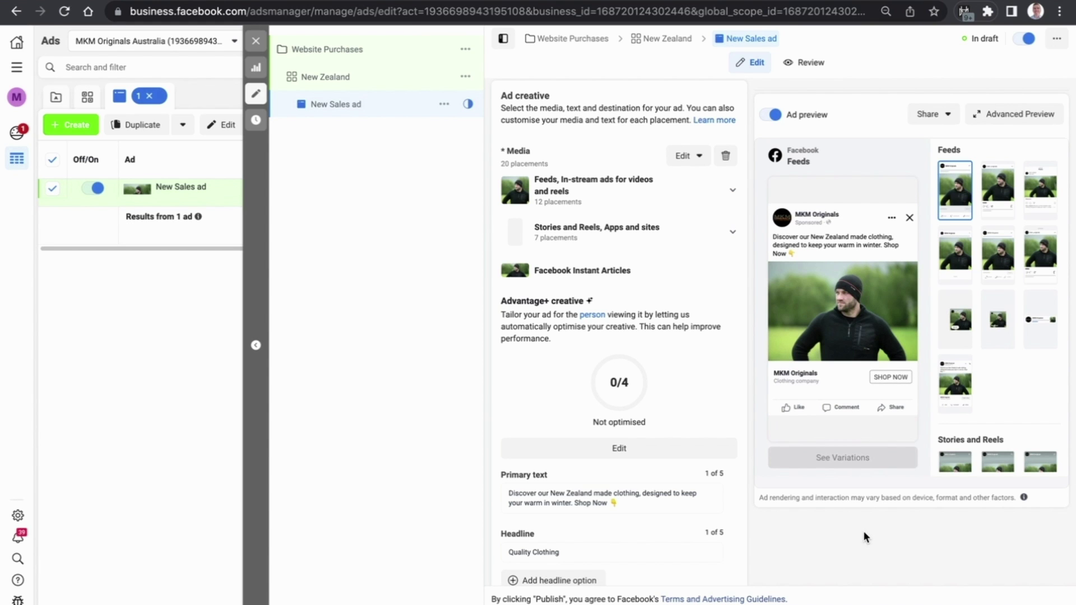
Correct the last letter of 'Quality Clothing' and add a second headline option, Shop Online Now.
{"action": "scroll", "coordinate": [669, 391], "scroll_direction": "down", "scroll_amount": 3}
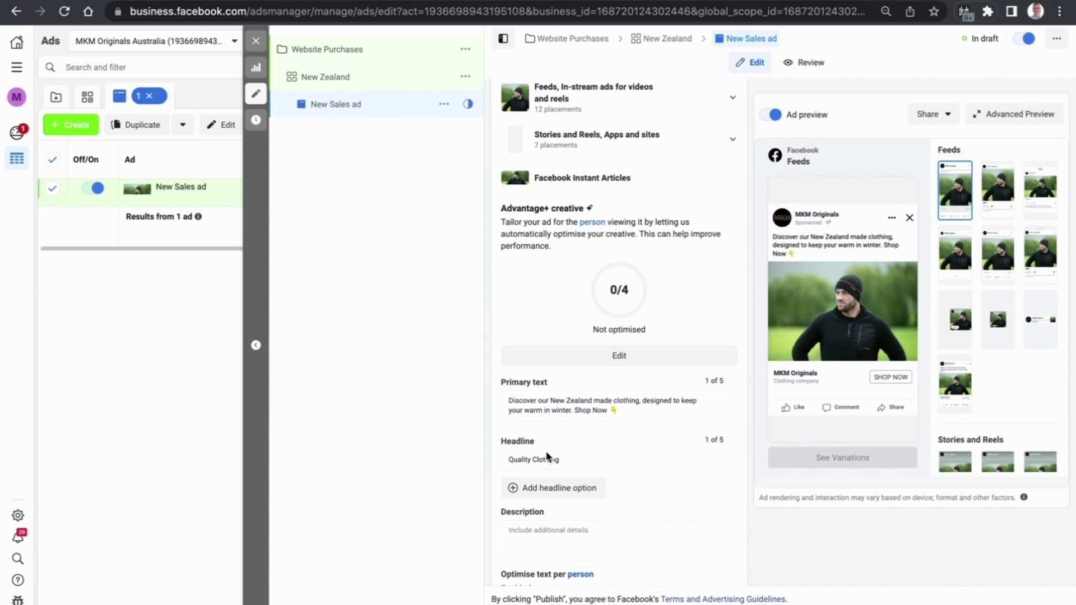
{"action": "left_click", "coordinate": [591, 458]}
{"action": "key", "text": "BackSpace"}
{"action": "type", "text": "g"}
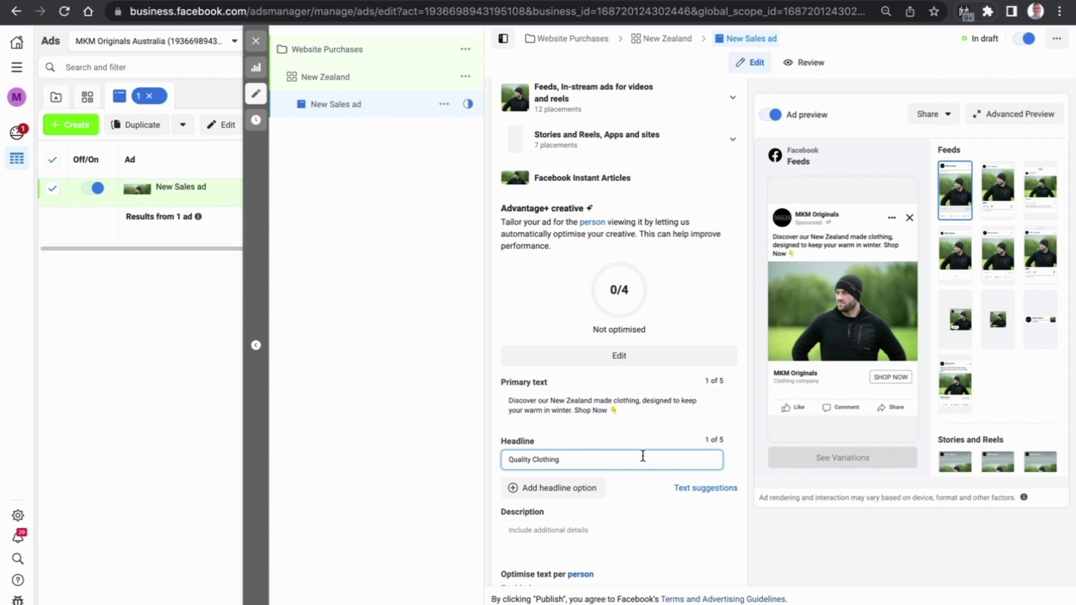
{"action": "left_click", "coordinate": [751, 406]}
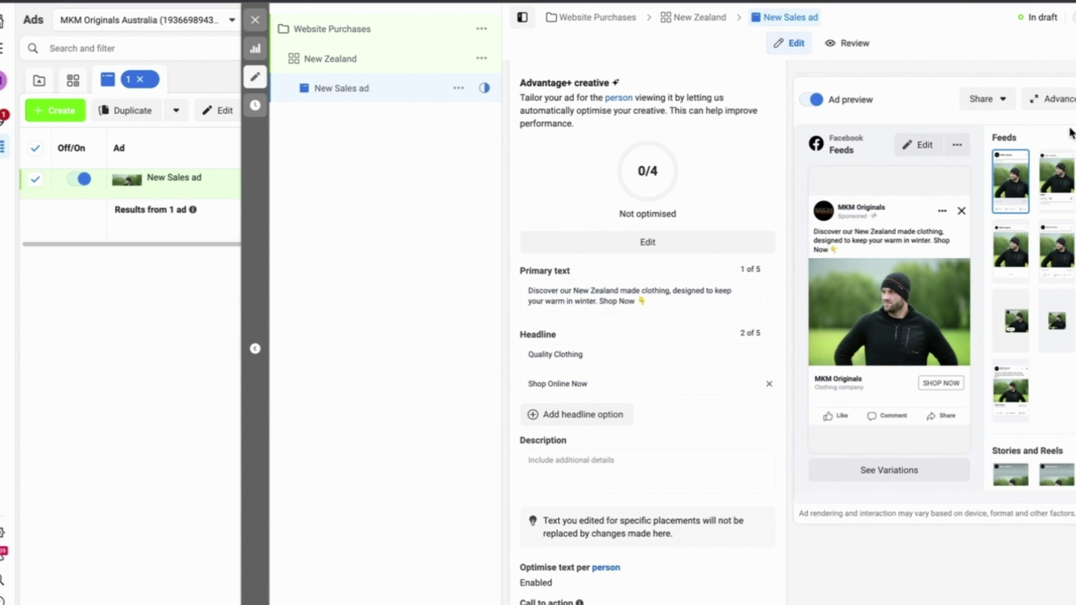
Open and close the preview sharing options while reviewing the primary text and two headlines.
{"action": "left_click", "coordinate": [1005, 106]}
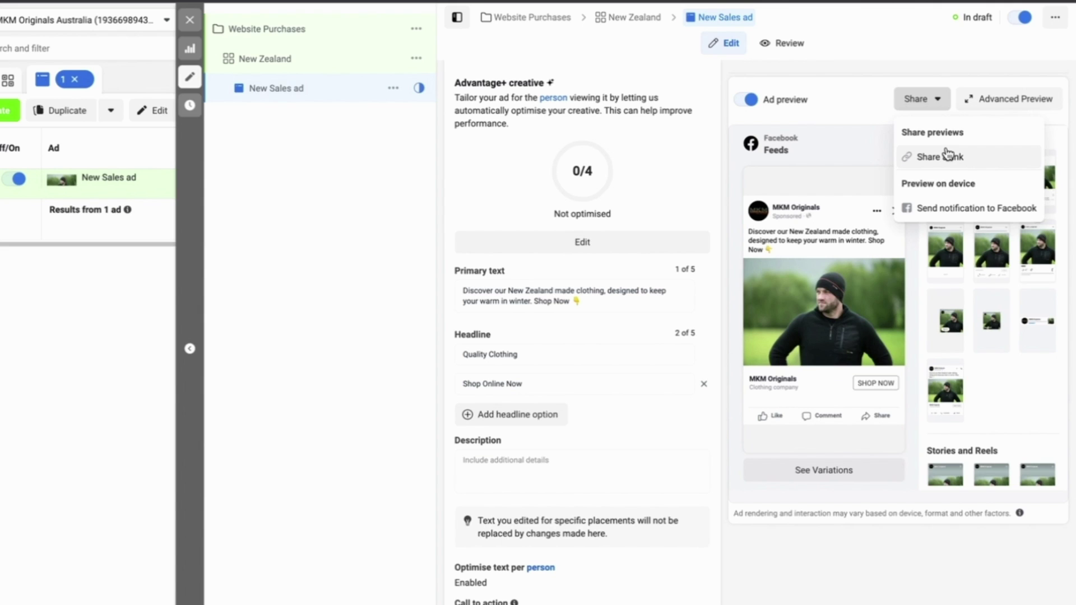
{"action": "left_click", "coordinate": [913, 58]}
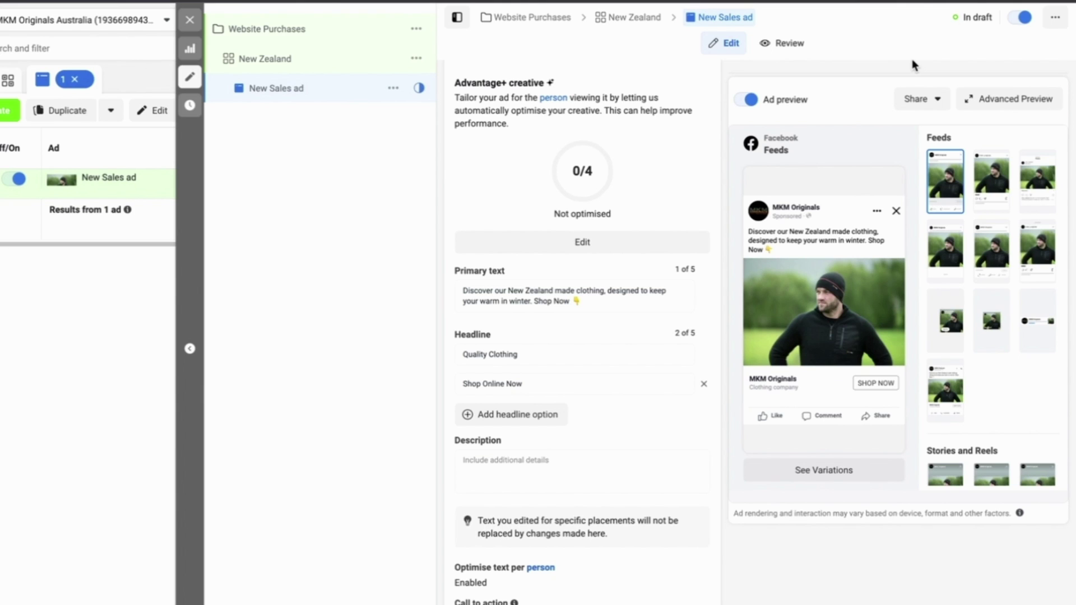
Open Advanced Preview and scroll through all 20 placement previews down to Stories and Reels.
{"action": "left_click", "coordinate": [988, 99]}
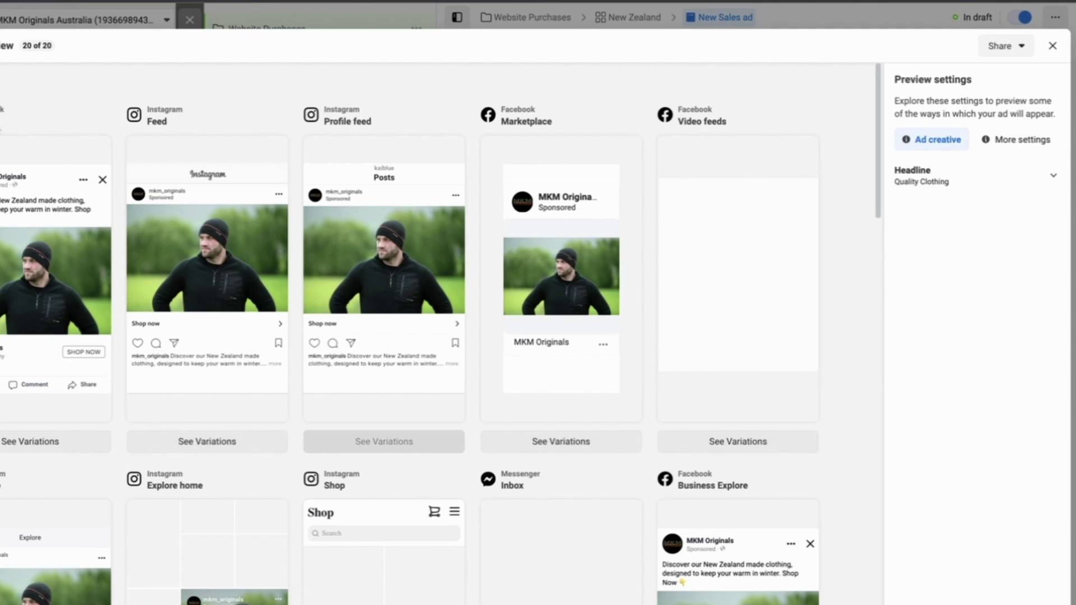
{"action": "scroll", "coordinate": [207, 136], "scroll_direction": "down", "scroll_amount": 3}
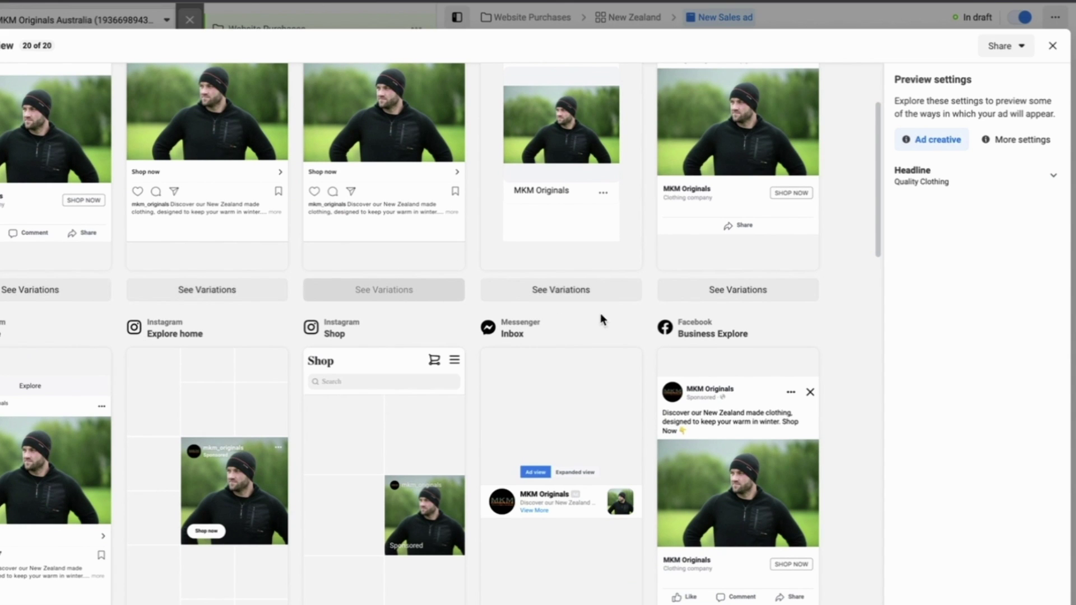
{"action": "scroll", "coordinate": [709, 331], "scroll_direction": "up", "scroll_amount": 3}
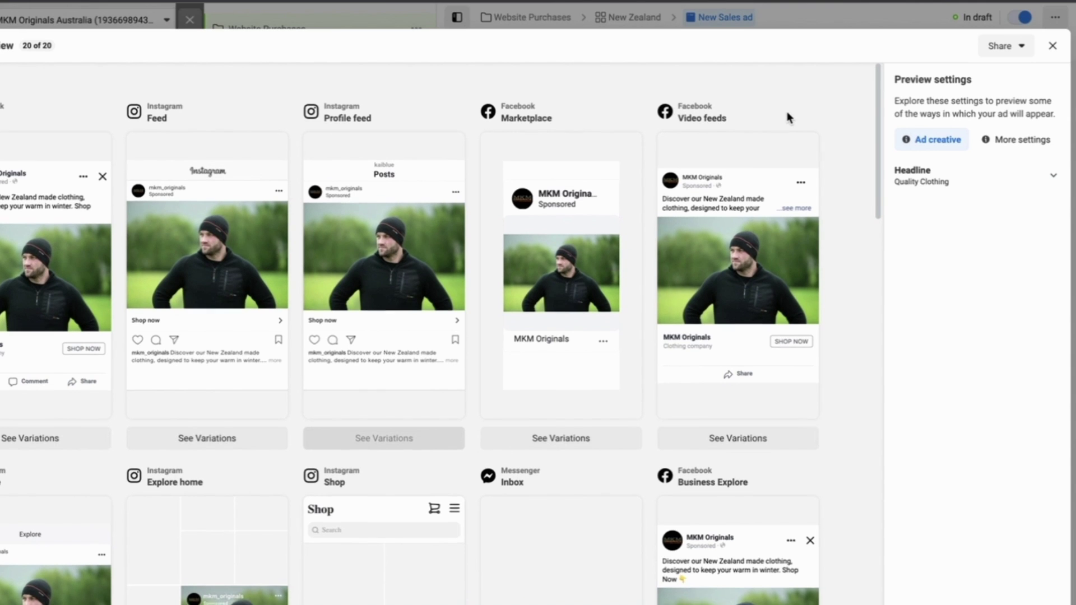
{"action": "scroll", "coordinate": [788, 118], "scroll_direction": "down", "scroll_amount": 3}
{"action": "scroll", "coordinate": [866, 156], "scroll_direction": "down", "scroll_amount": 10}
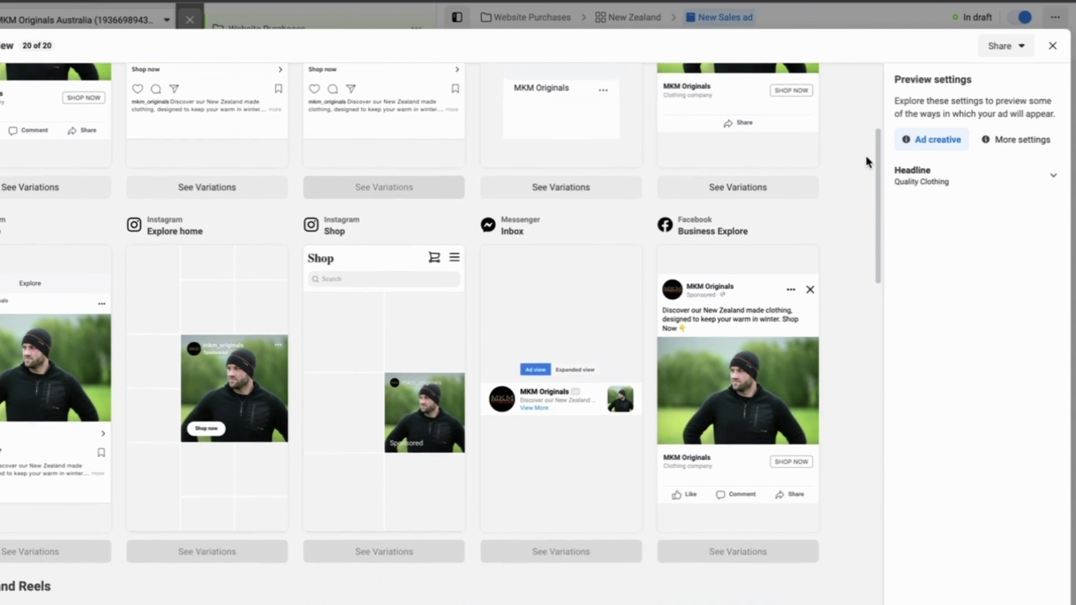
{"action": "scroll", "coordinate": [866, 156], "scroll_direction": "down", "scroll_amount": 3}
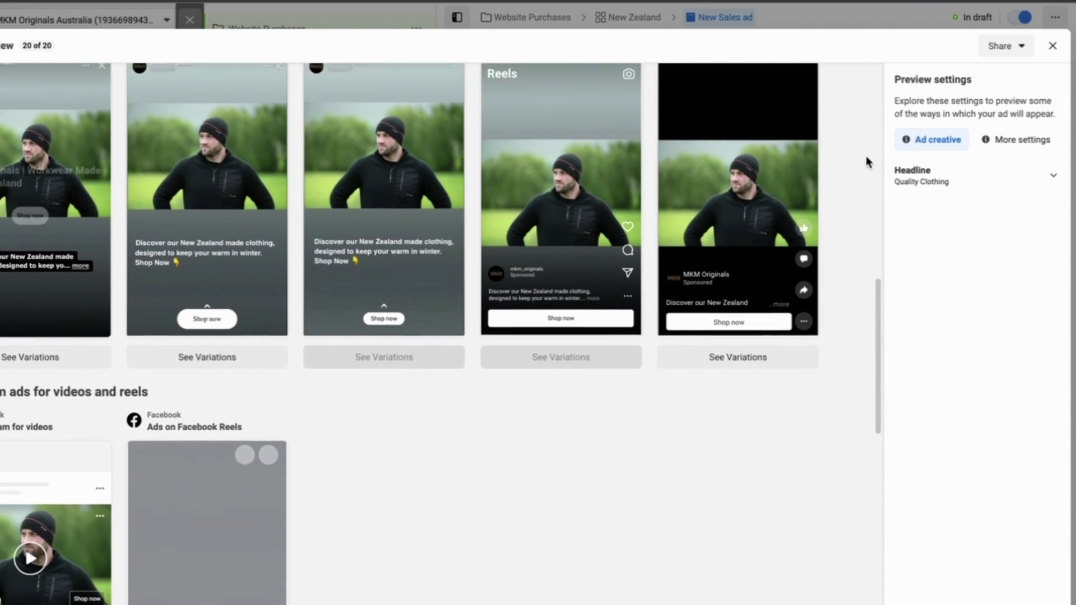
{"action": "left_click", "coordinate": [1052, 47]}
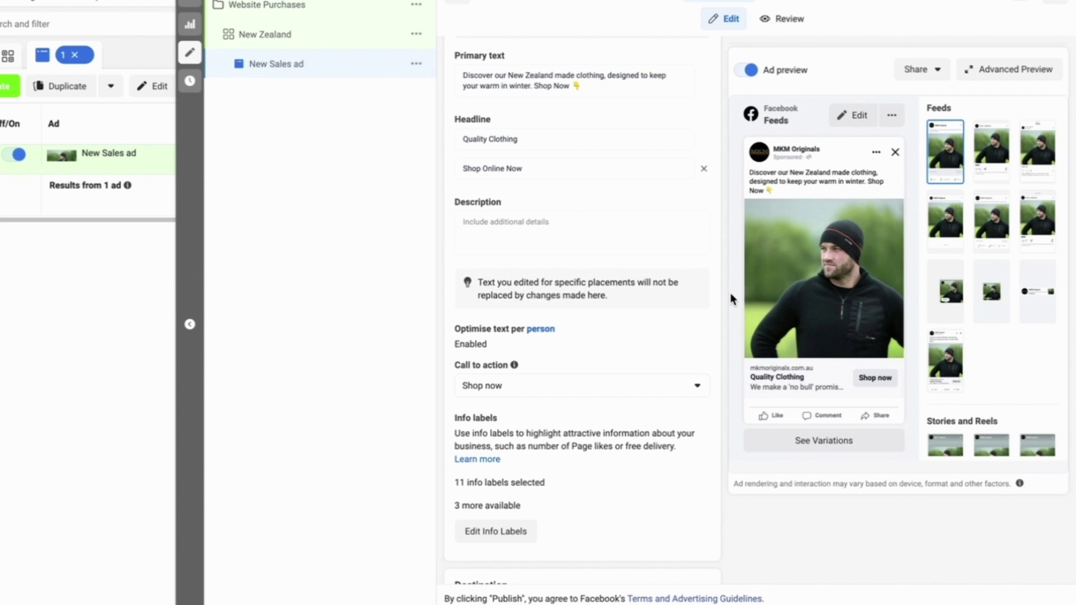
{"action": "scroll", "coordinate": [730, 293], "scroll_direction": "down", "scroll_amount": 2}
{"action": "key", "text": "Tab"}
{"action": "scroll", "coordinate": [730, 293], "scroll_direction": "down", "scroll_amount": 3}
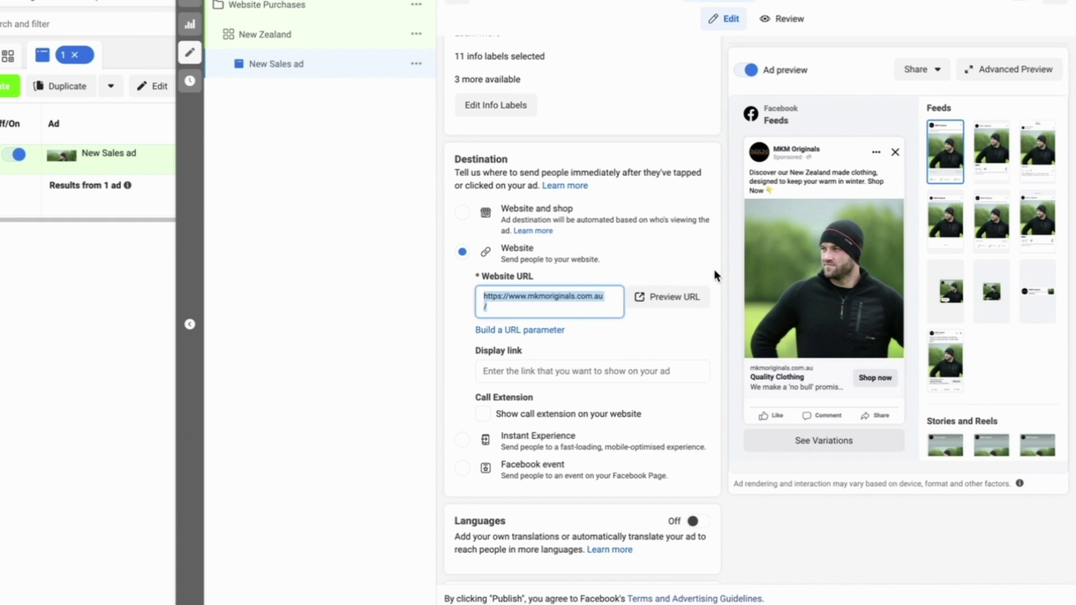
{"action": "left_click", "coordinate": [517, 303]}
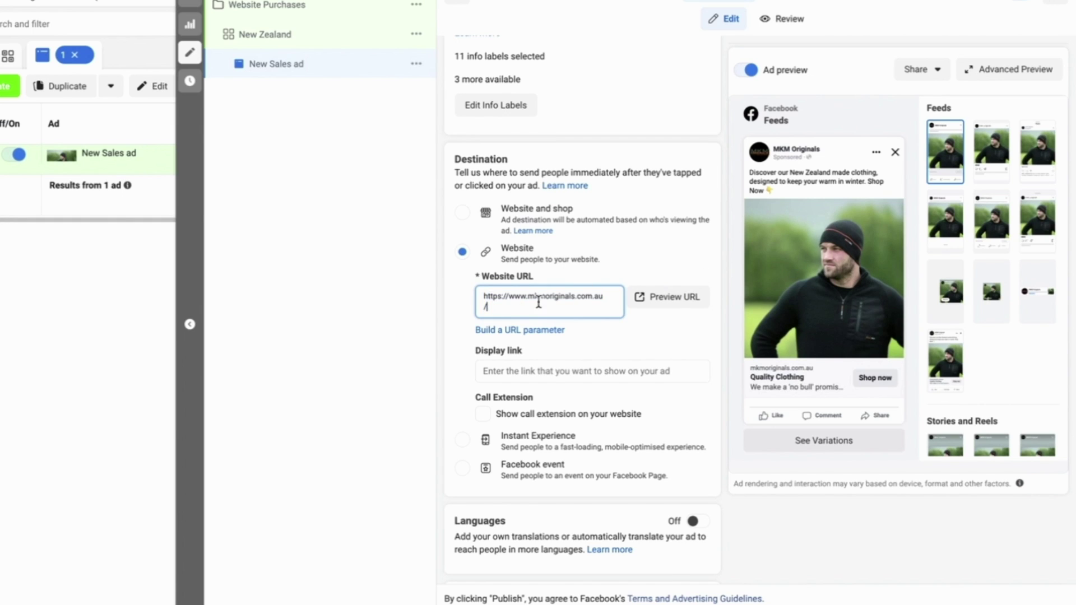
{"action": "left_click", "coordinate": [727, 239]}
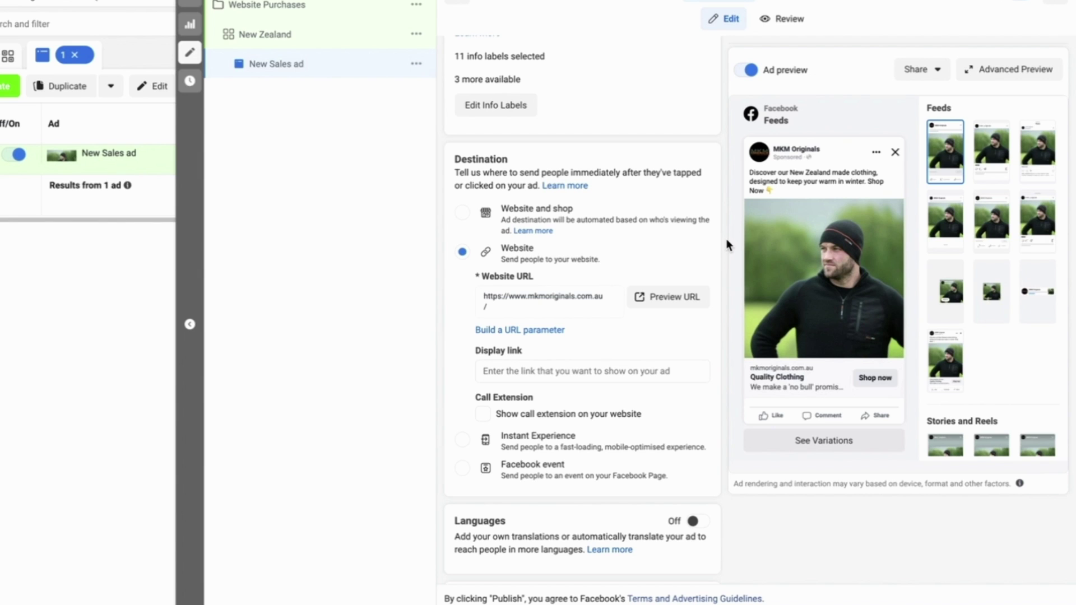
{"action": "scroll", "coordinate": [726, 239], "scroll_direction": "down", "scroll_amount": 6}
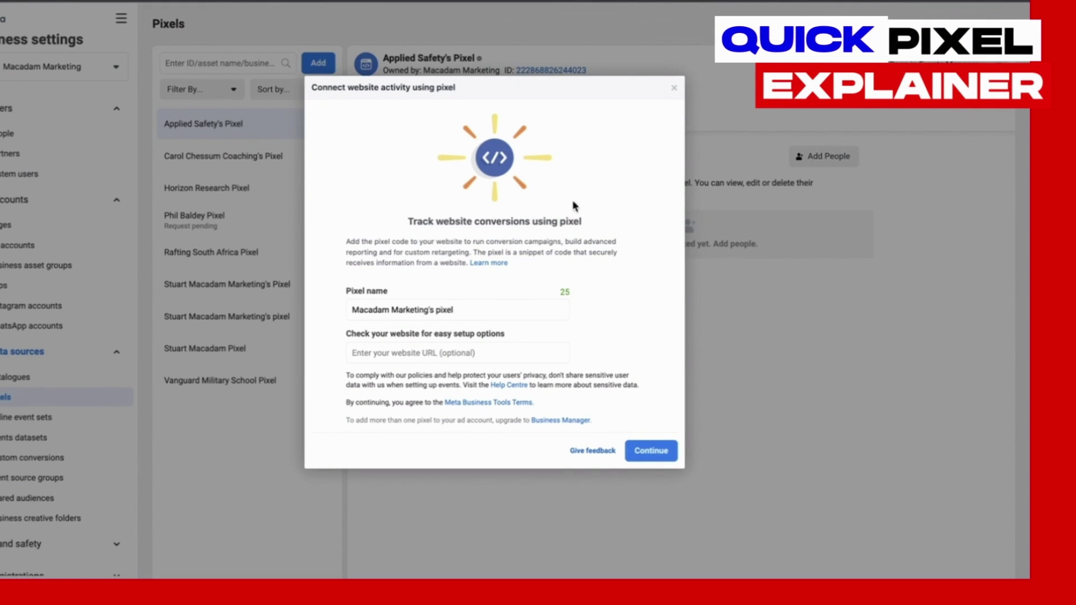
Create a new website pixel in Business Settings and choose to set it up now.
{"action": "left_click", "coordinate": [424, 360]}
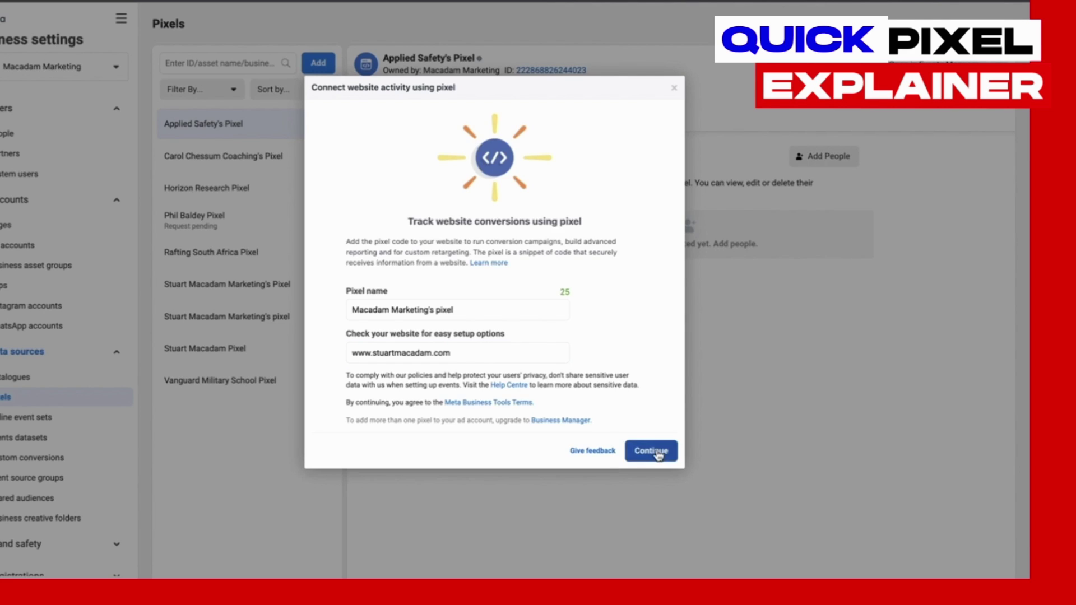
{"action": "left_click", "coordinate": [653, 451]}
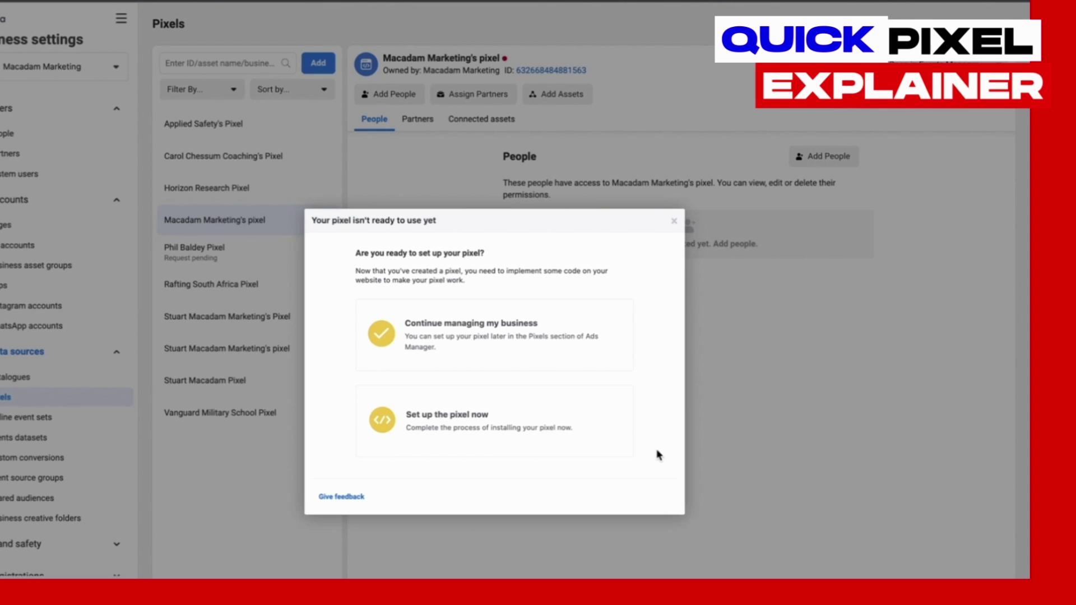
{"action": "left_click", "coordinate": [534, 416]}
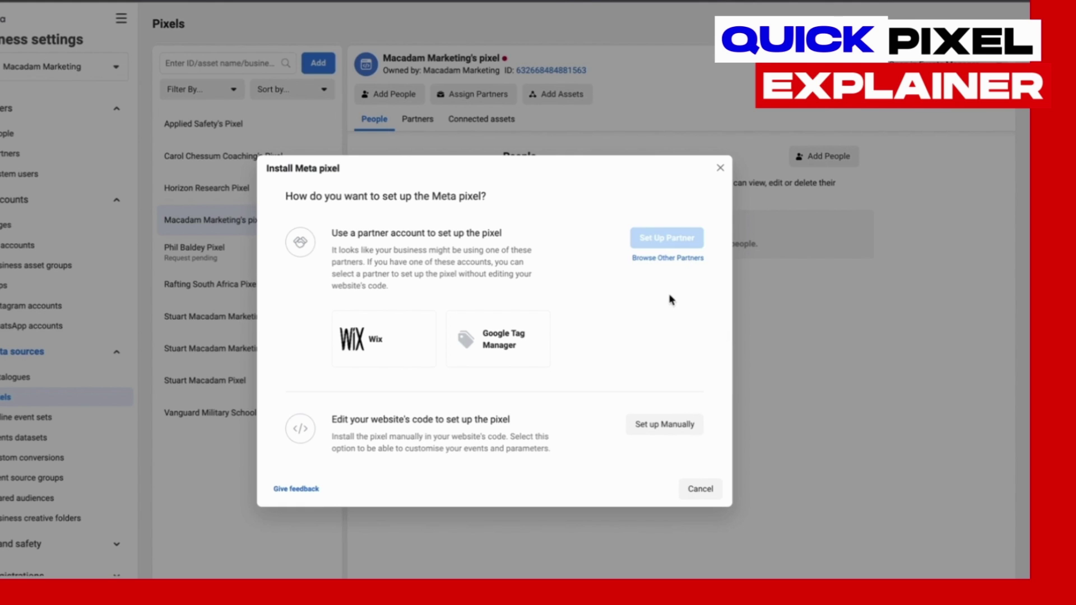
Pick Wix from the full partner list as the pixel installation partner.
{"action": "left_click", "coordinate": [671, 258]}
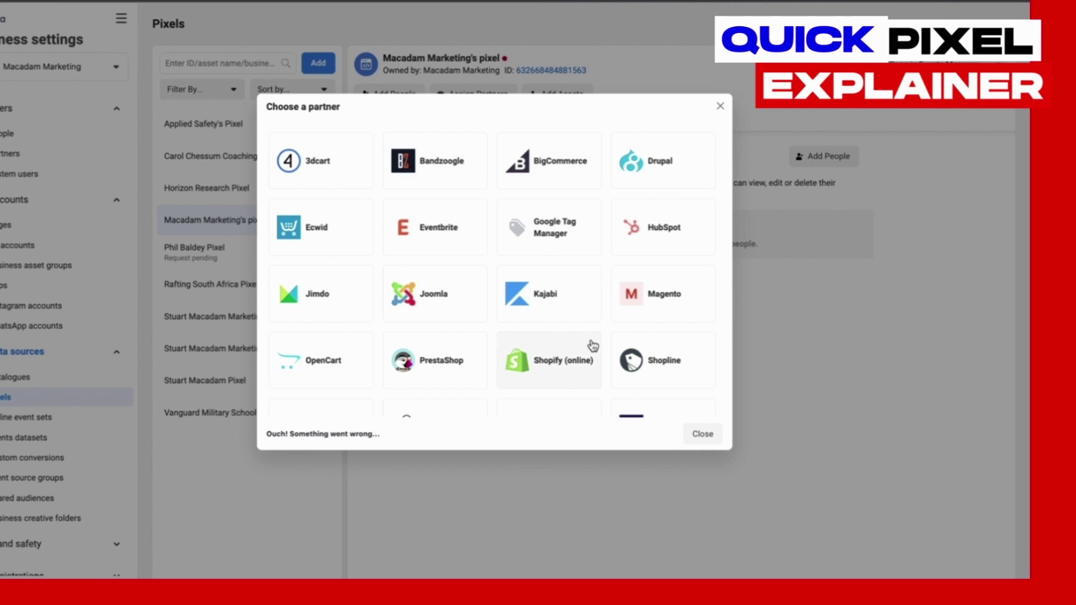
{"action": "scroll", "coordinate": [637, 327], "scroll_direction": "down", "scroll_amount": 3}
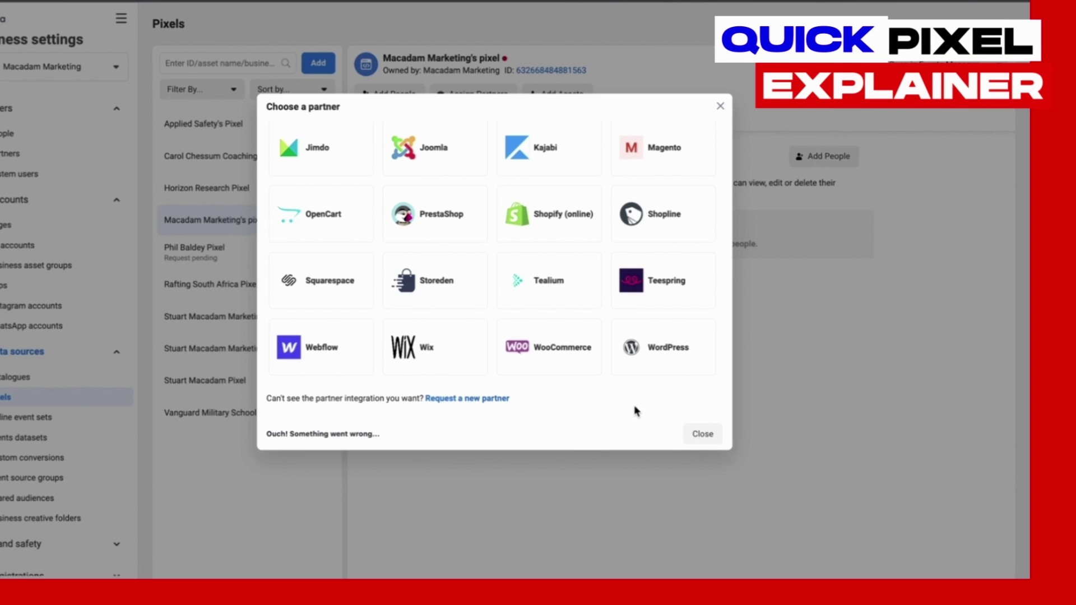
{"action": "left_click", "coordinate": [461, 348]}
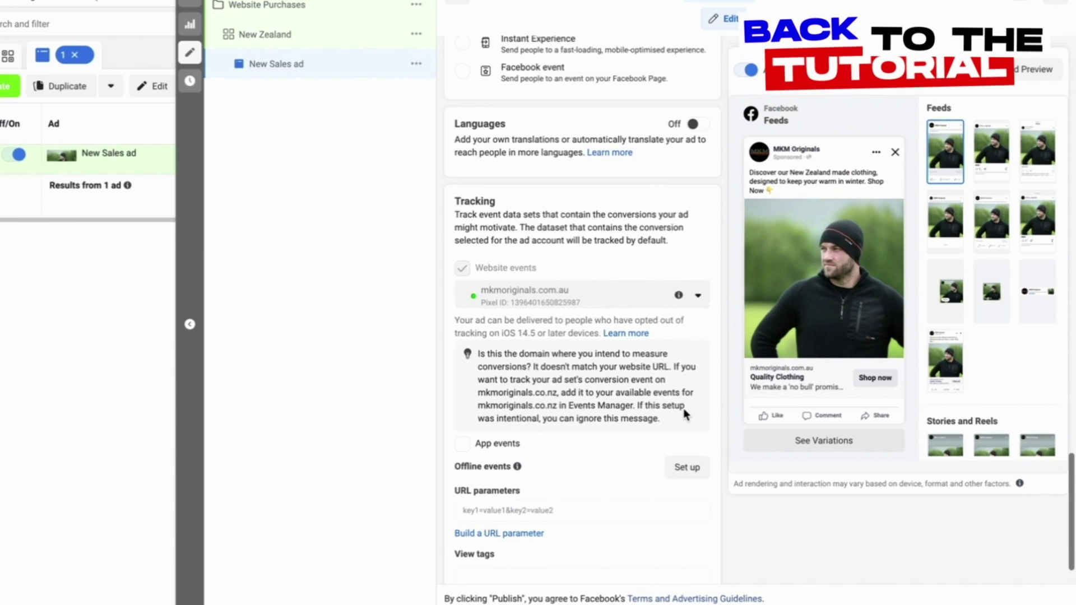
Review the New Zealand ad set's Purchase conversion, $30.00 daily budget, audience and manual placements.
{"action": "scroll", "coordinate": [685, 414], "scroll_direction": "up", "scroll_amount": 15}
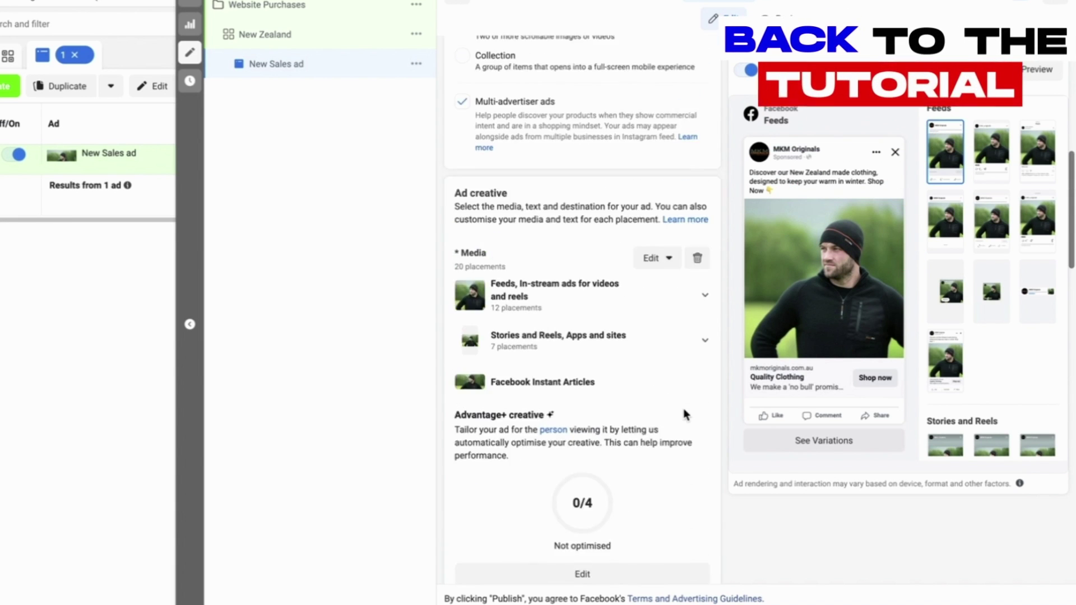
{"action": "scroll", "coordinate": [685, 415], "scroll_direction": "up", "scroll_amount": 3}
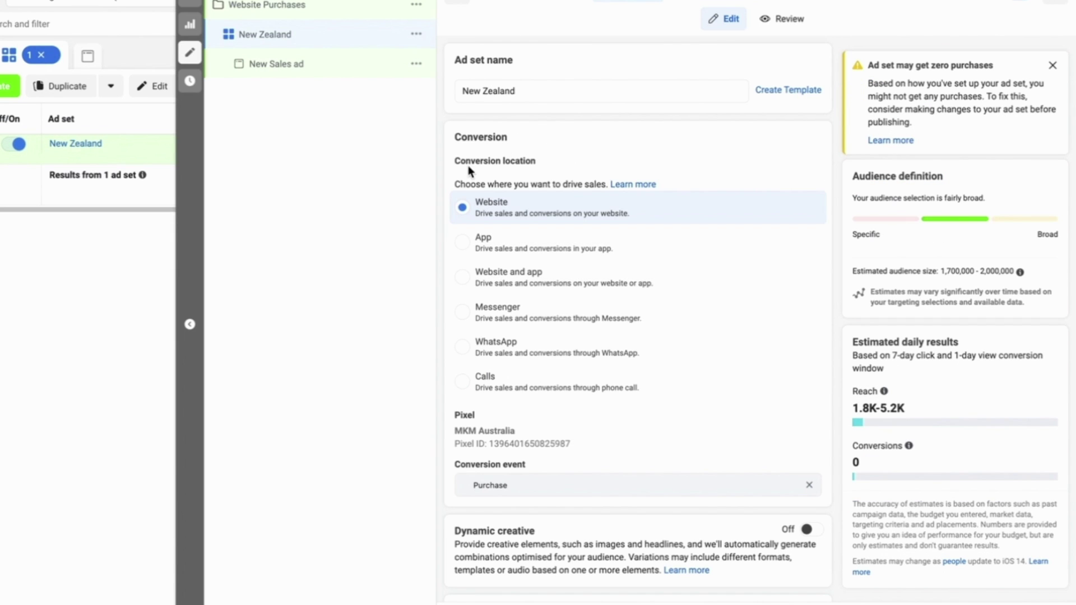
{"action": "scroll", "coordinate": [797, 218], "scroll_direction": "down", "scroll_amount": 2}
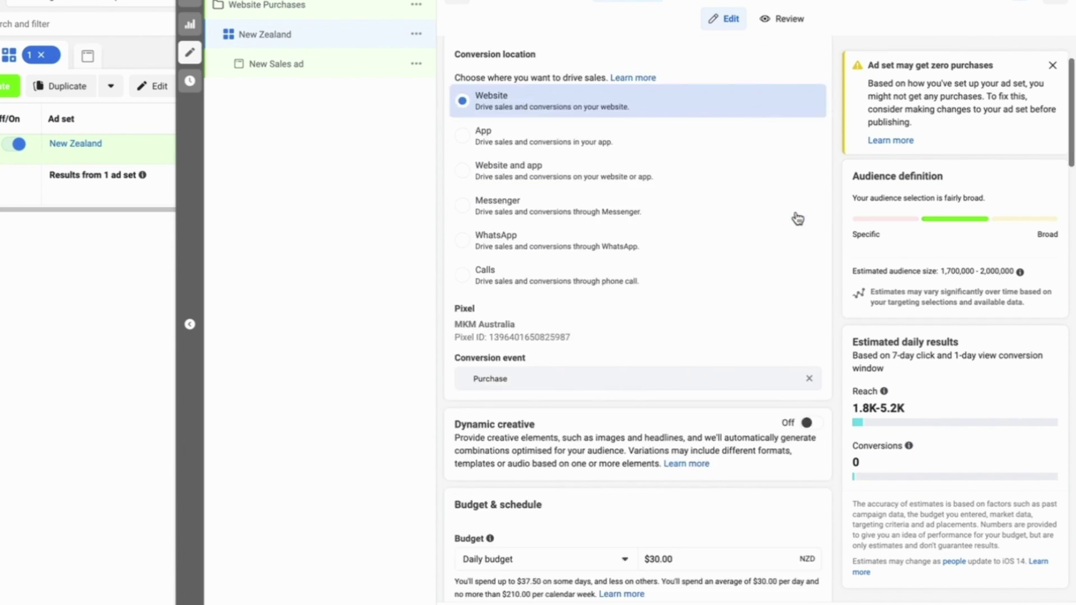
{"action": "scroll", "coordinate": [797, 218], "scroll_direction": "down", "scroll_amount": 5}
{"action": "scroll", "coordinate": [781, 482], "scroll_direction": "down", "scroll_amount": 4}
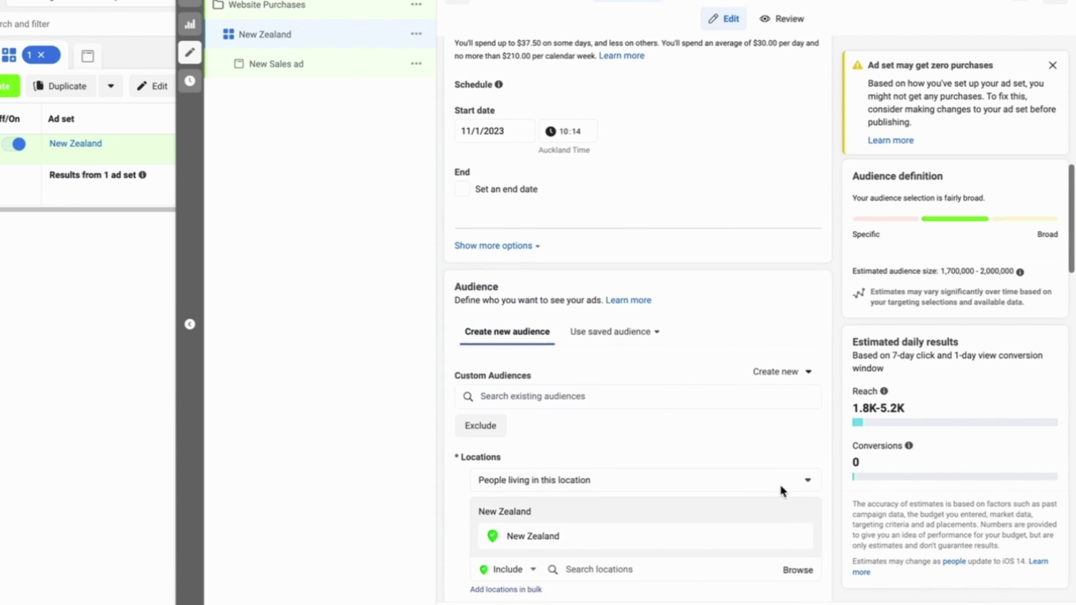
{"action": "scroll", "coordinate": [782, 489], "scroll_direction": "down", "scroll_amount": 3}
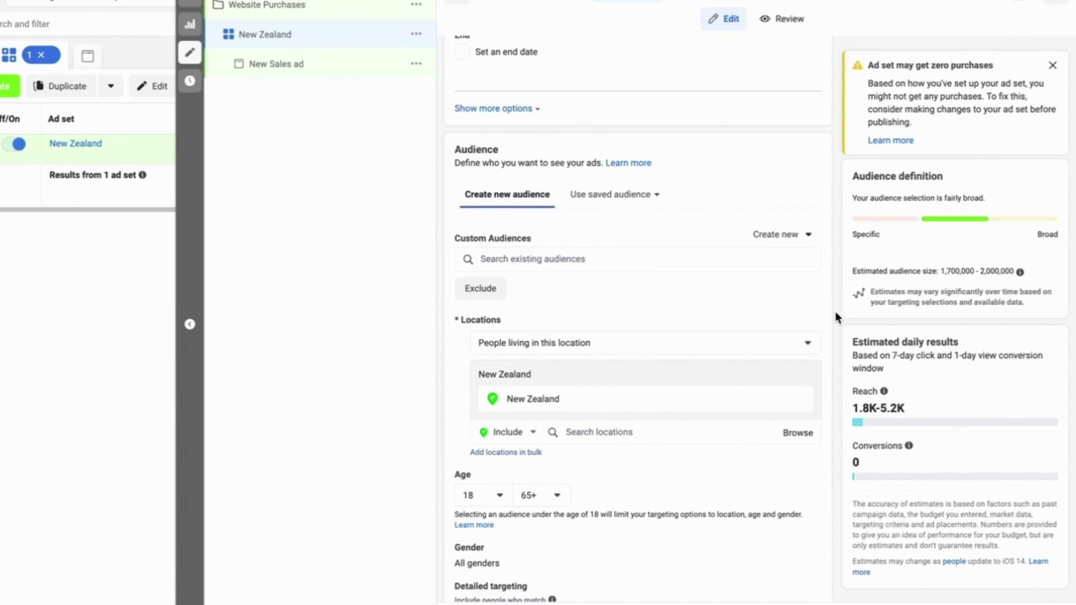
{"action": "scroll", "coordinate": [835, 314], "scroll_direction": "down", "scroll_amount": 7}
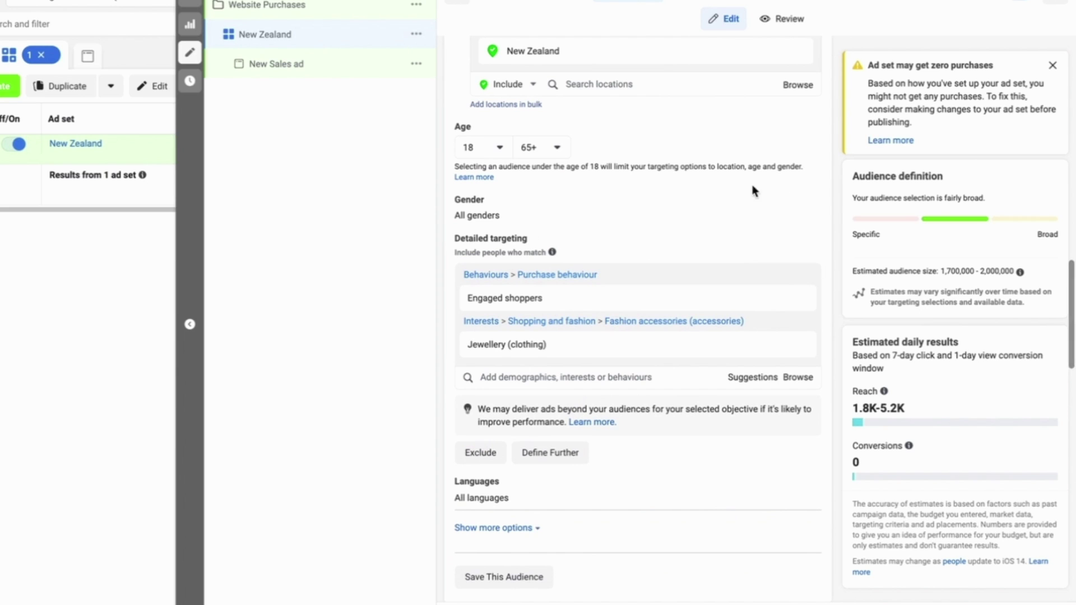
{"action": "scroll", "coordinate": [793, 412], "scroll_direction": "down", "scroll_amount": 5}
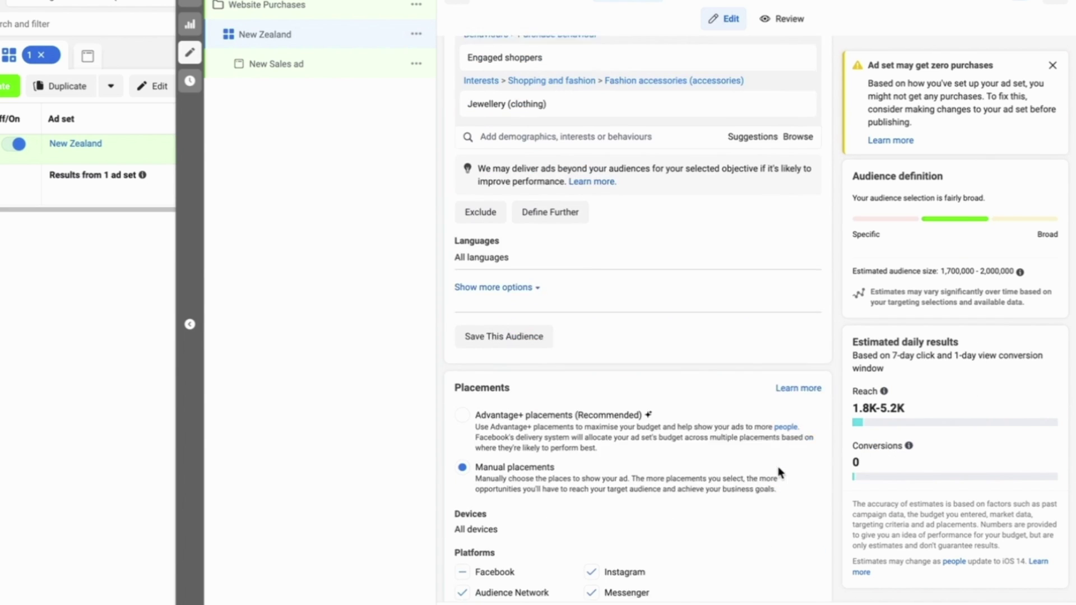
{"action": "scroll", "coordinate": [832, 305], "scroll_direction": "down", "scroll_amount": 4}
{"action": "scroll", "coordinate": [818, 358], "scroll_direction": "down", "scroll_amount": 6}
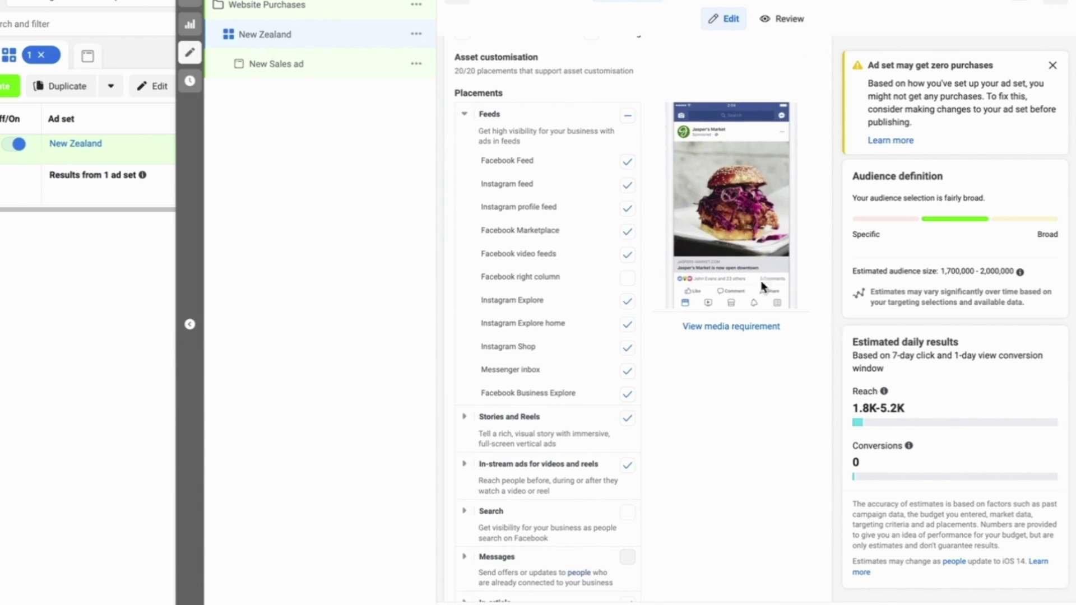
Open the New Sales ad from the campaign tree for a final review.
{"action": "left_click", "coordinate": [347, 72]}
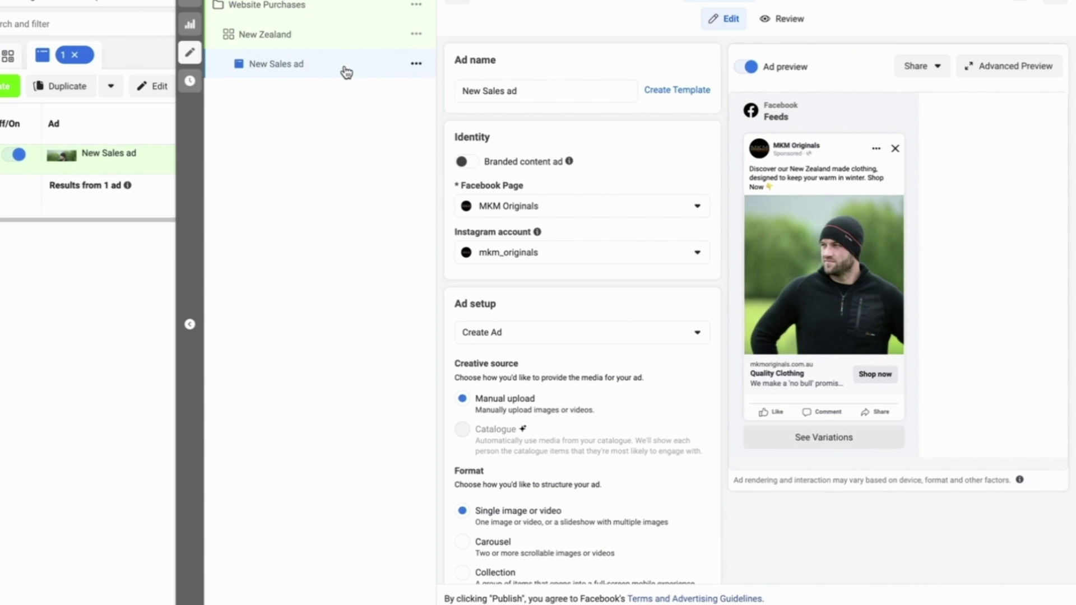